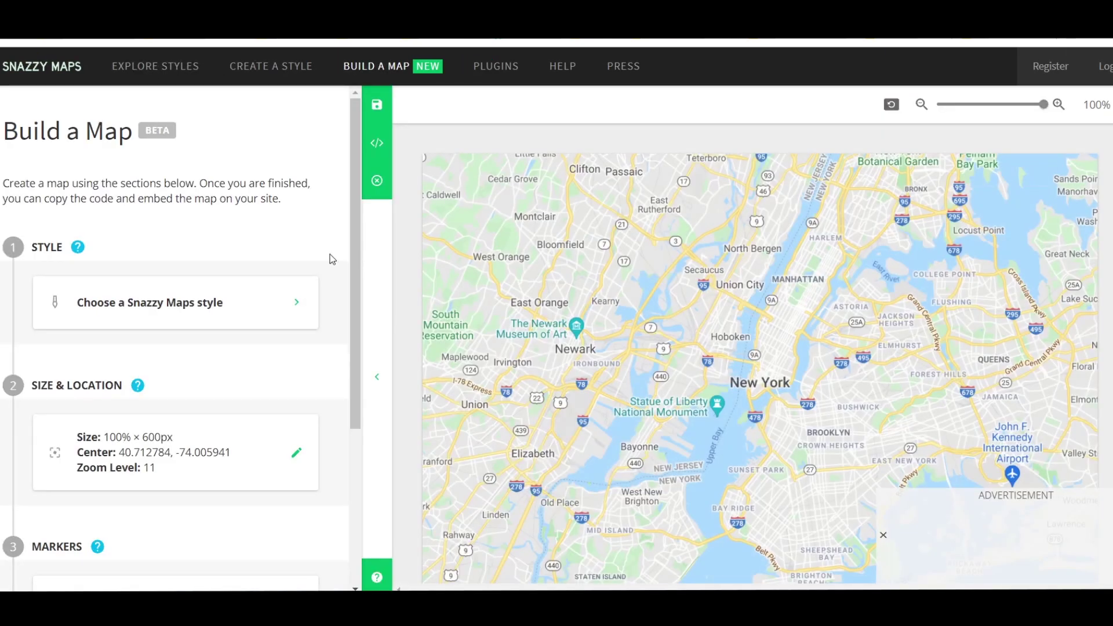
Open the Choose a Map Style list from the Style section of Build a Map.
{"action": "left_click", "coordinate": [158, 316]}
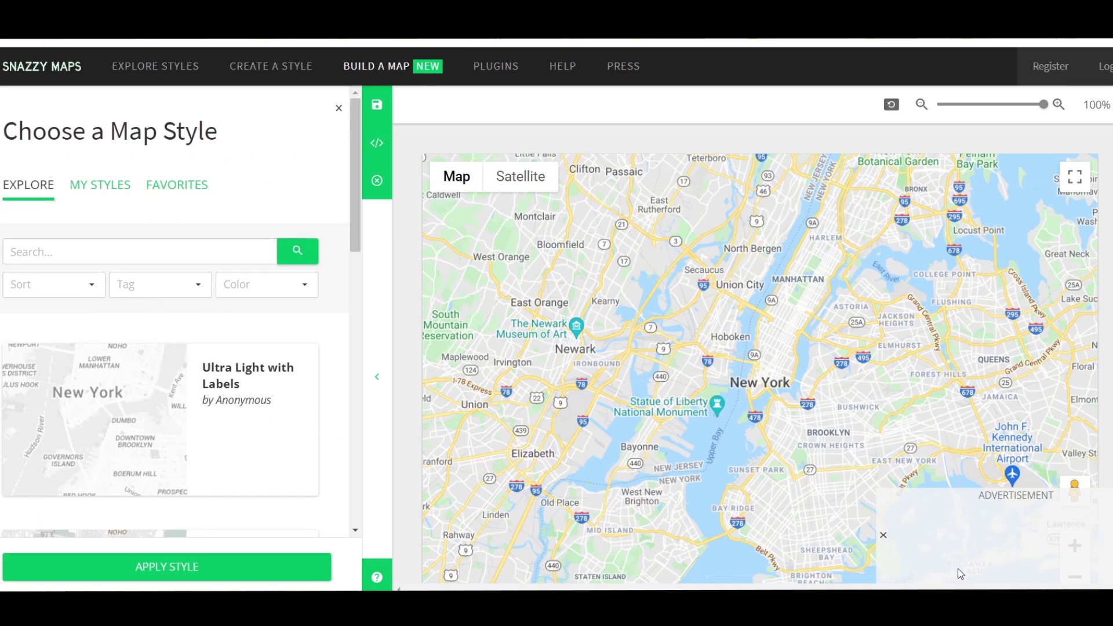
Search 'epilog' and apply the Epilog Laser - Maps (Thin Lines) style.
{"action": "left_click", "coordinate": [110, 245]}
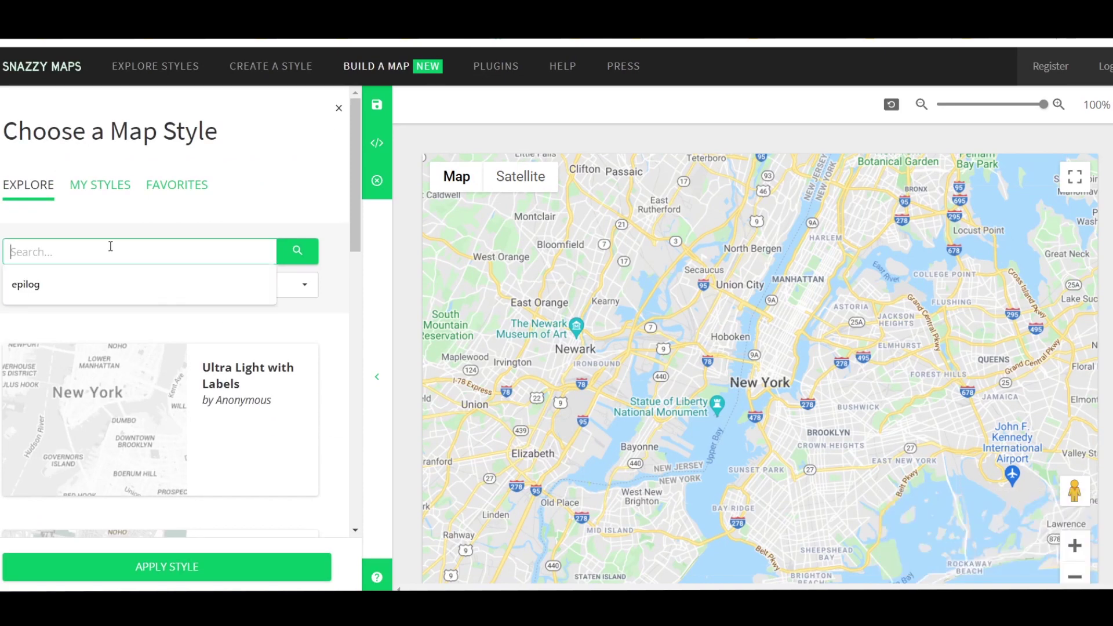
{"action": "type", "text": "epilog"}
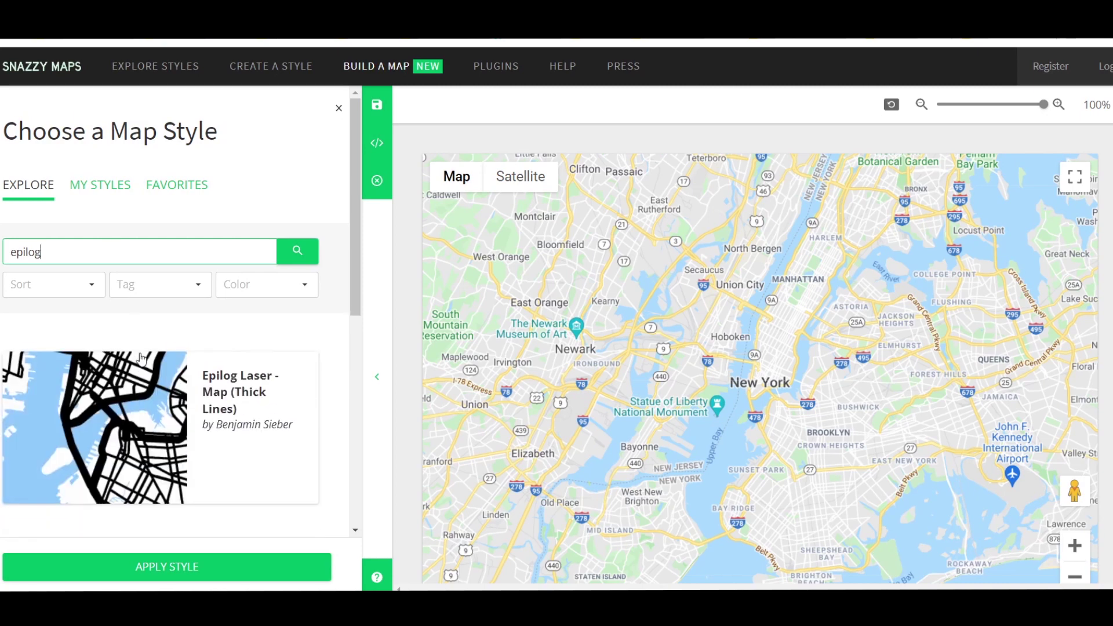
{"action": "scroll", "coordinate": [139, 347], "scroll_direction": "down", "scroll_amount": 3}
{"action": "scroll", "coordinate": [197, 278], "scroll_direction": "down", "scroll_amount": 3}
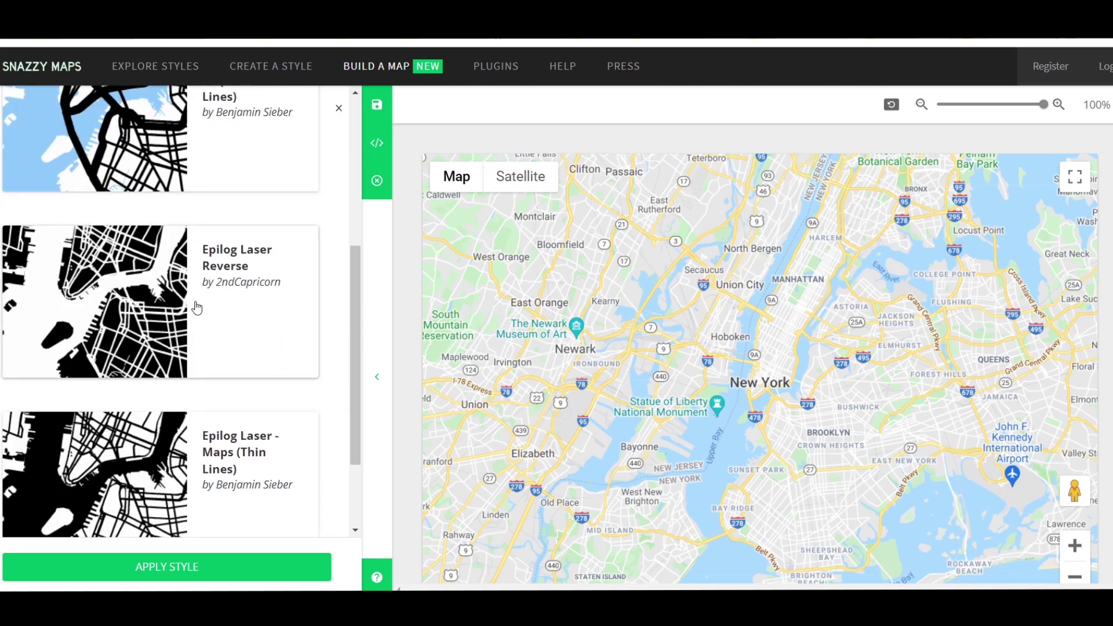
{"action": "scroll", "coordinate": [197, 308], "scroll_direction": "down", "scroll_amount": 2}
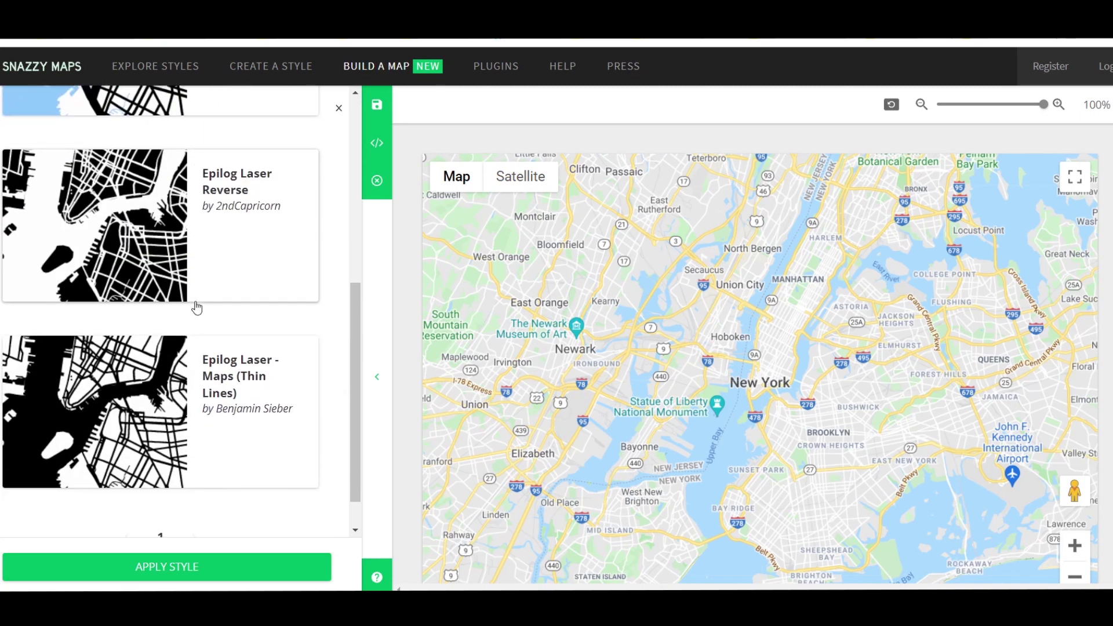
{"action": "left_click", "coordinate": [230, 442]}
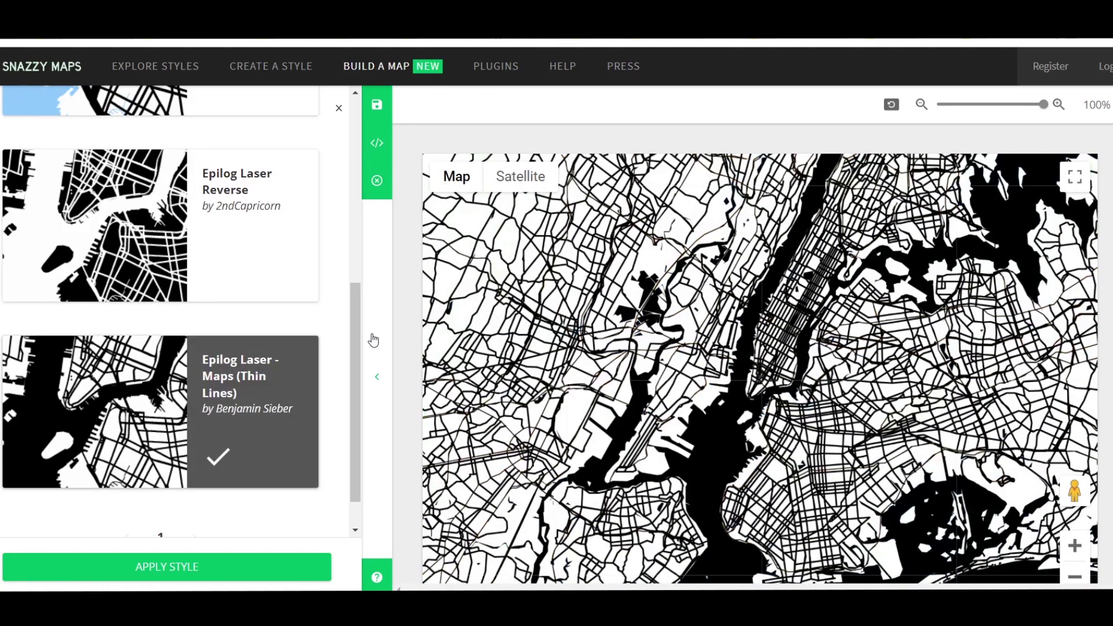
{"action": "left_click", "coordinate": [217, 568]}
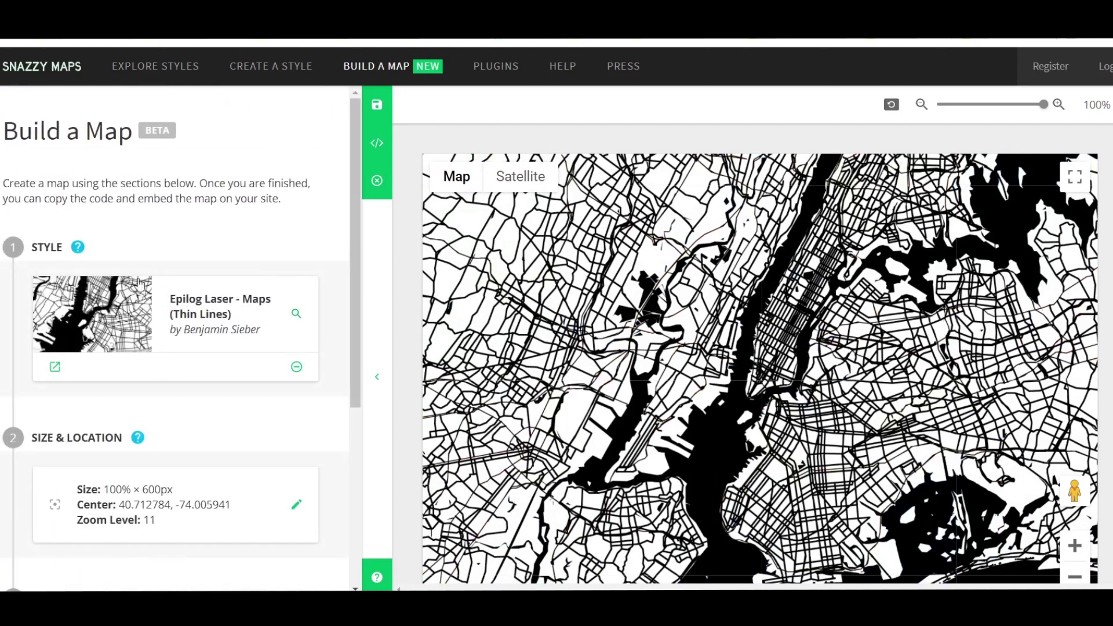
Set the map height and width to 100%.
{"action": "left_click", "coordinate": [195, 504]}
{"action": "left_click_drag", "start_coordinate": [241, 329], "coordinate": [69, 330]}
{"action": "left_click", "coordinate": [295, 332]}
{"action": "left_click", "coordinate": [282, 360]}
{"action": "type", "text": "100"}
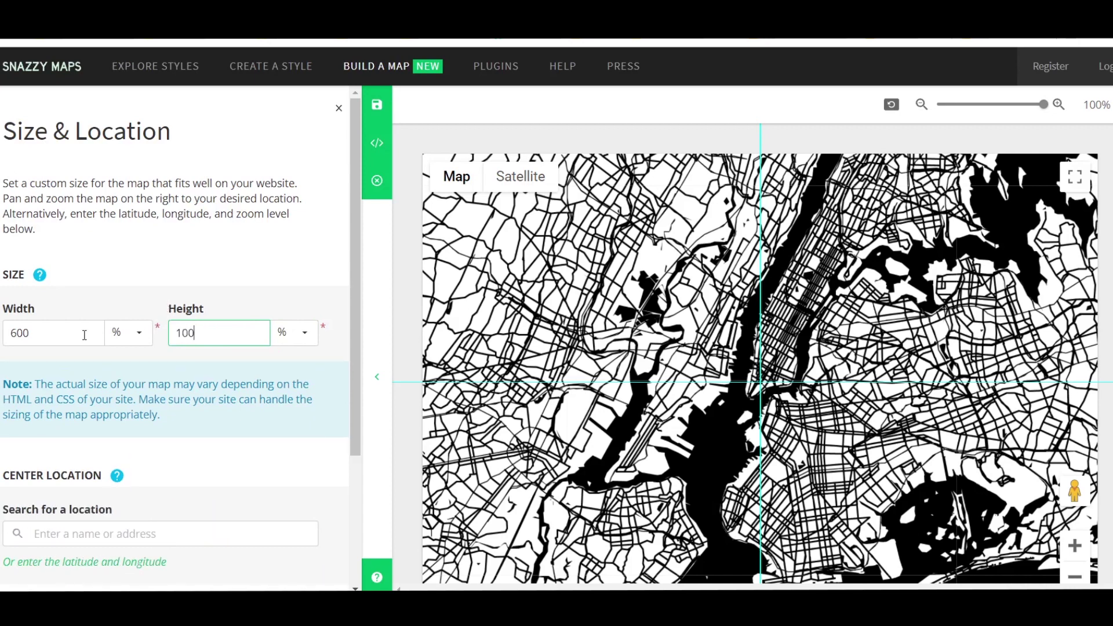
{"action": "double_click", "coordinate": [84, 335]}
{"action": "type", "text": "100"}
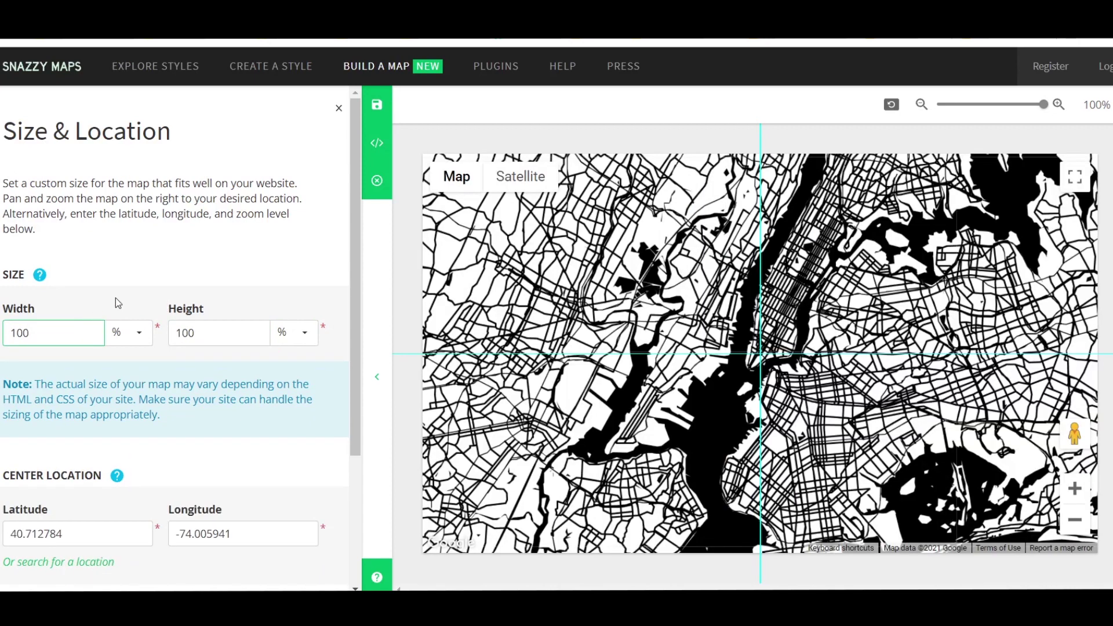
{"action": "left_click", "coordinate": [151, 268]}
Centre the map on Buffalo, NY at zoom level 13, pan to frame it, and apply.
{"action": "scroll", "coordinate": [126, 425], "scroll_direction": "down", "scroll_amount": 3}
{"action": "left_click", "coordinate": [74, 410]}
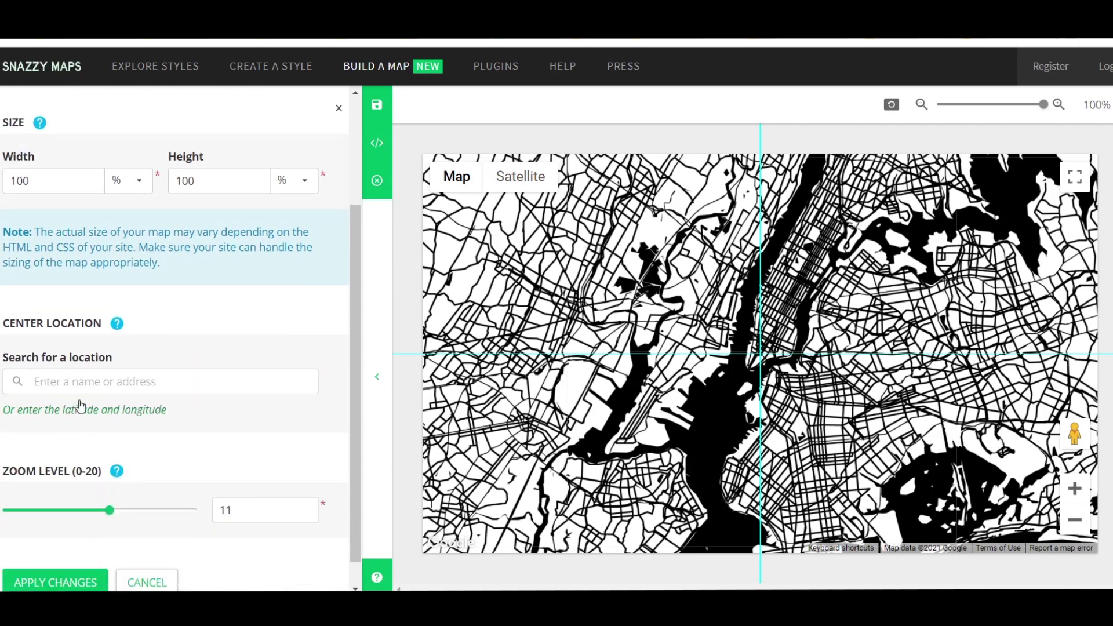
{"action": "left_click", "coordinate": [106, 382]}
{"action": "type", "text": "buffalo,"}
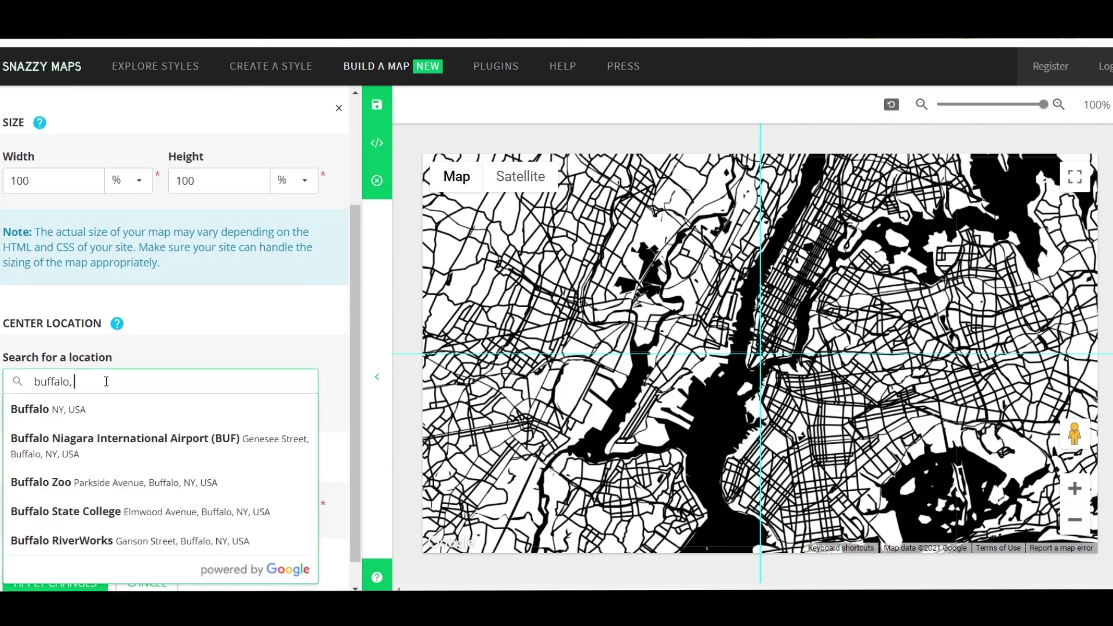
{"action": "left_click", "coordinate": [65, 407]}
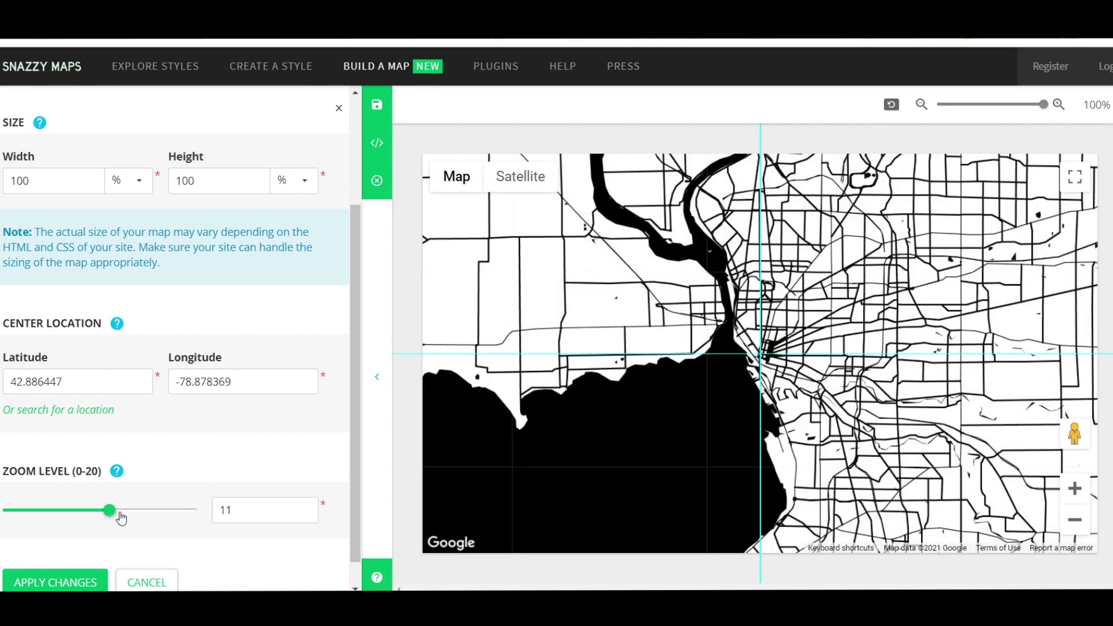
{"action": "left_click_drag", "start_coordinate": [121, 518], "coordinate": [124, 517]}
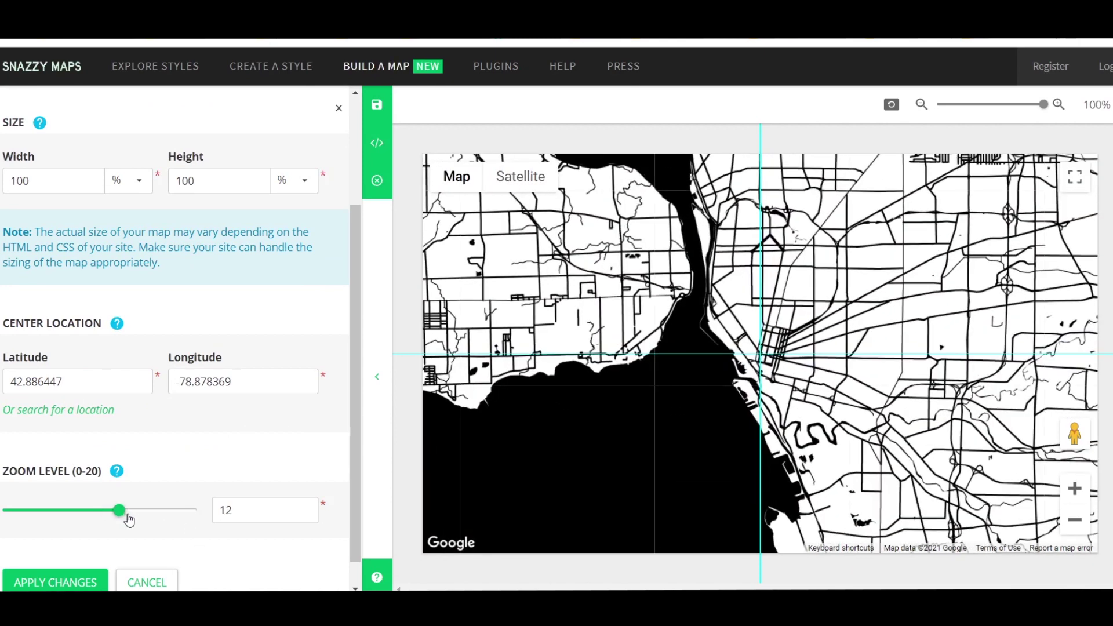
{"action": "left_click_drag", "start_coordinate": [130, 517], "coordinate": [133, 517]}
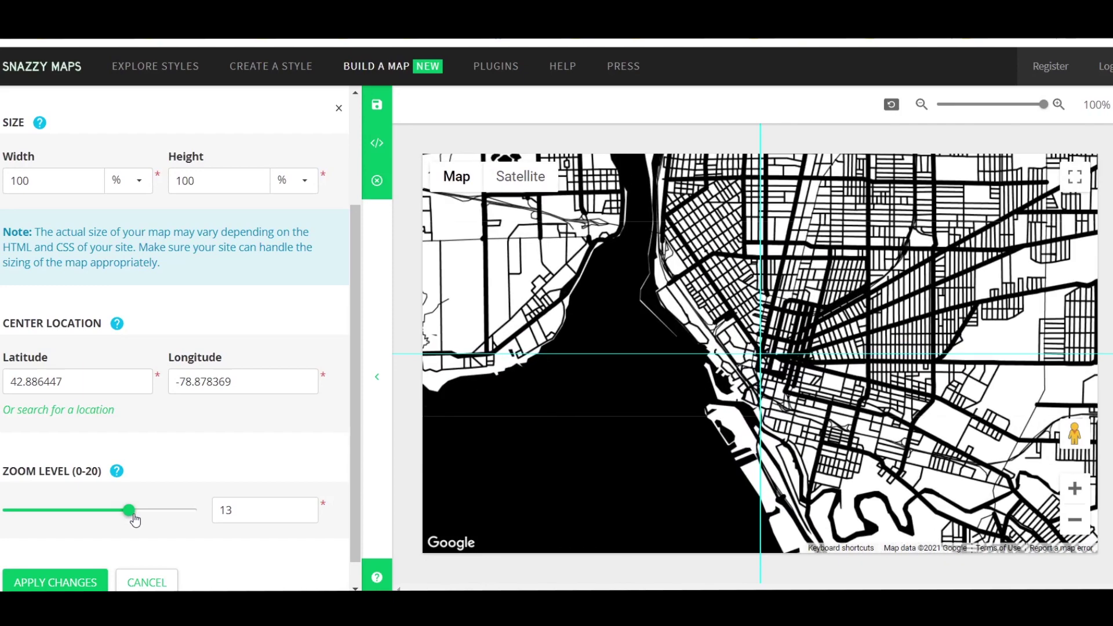
{"action": "left_click_drag", "start_coordinate": [823, 468], "coordinate": [717, 367]}
{"action": "scroll", "coordinate": [199, 495], "scroll_direction": "down", "scroll_amount": 1}
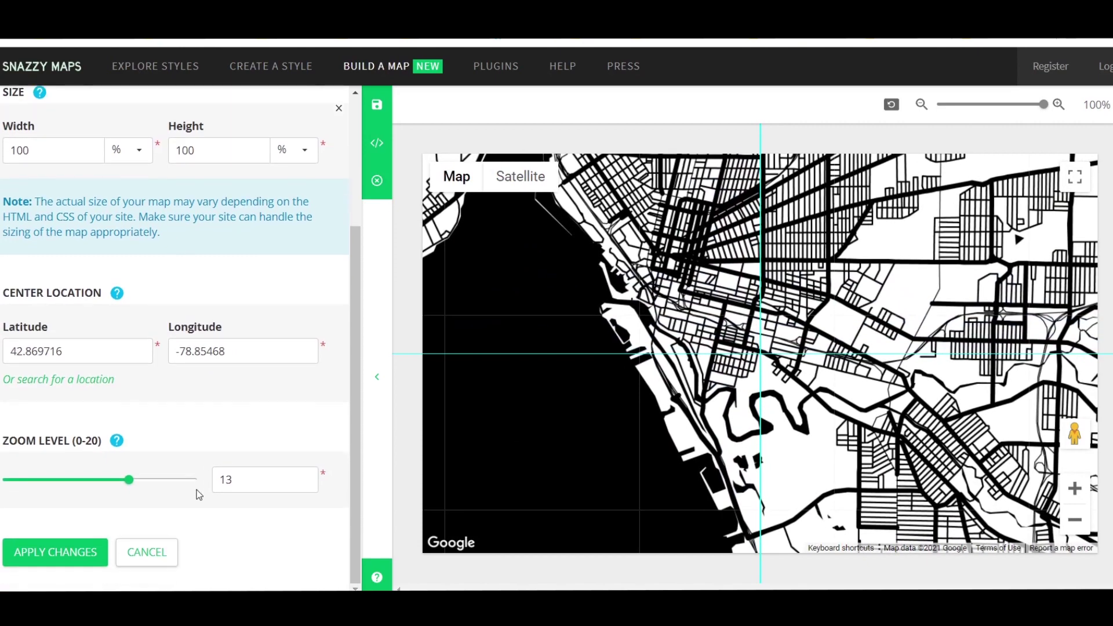
{"action": "left_click", "coordinate": [52, 554]}
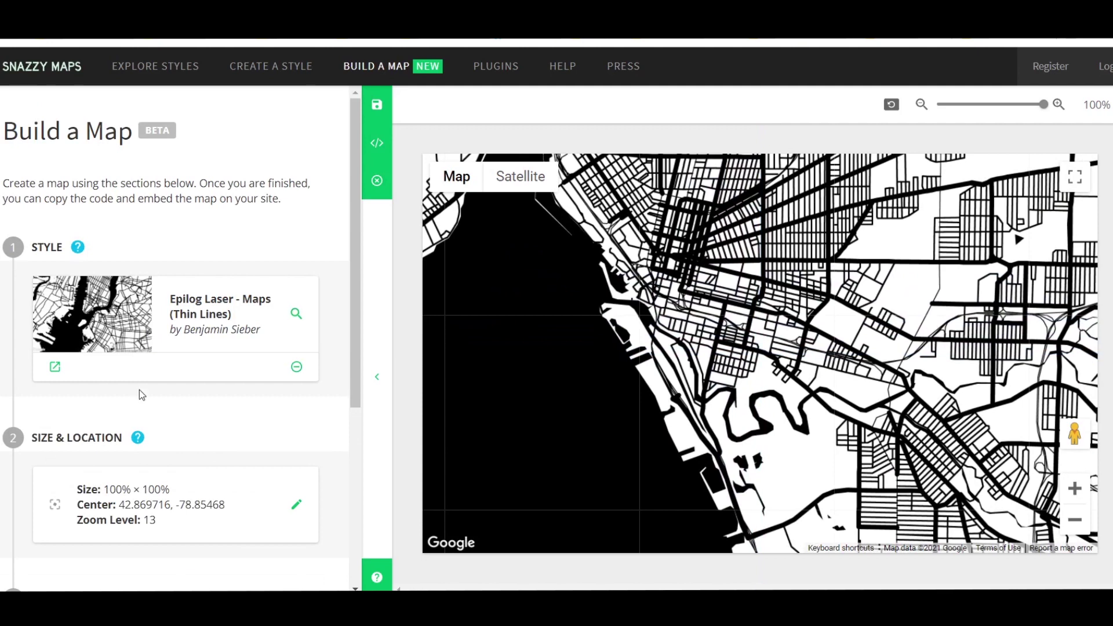
Choose 'Hide all controls' in Advanced Settings and apply the change.
{"action": "scroll", "coordinate": [138, 425], "scroll_direction": "down", "scroll_amount": 1}
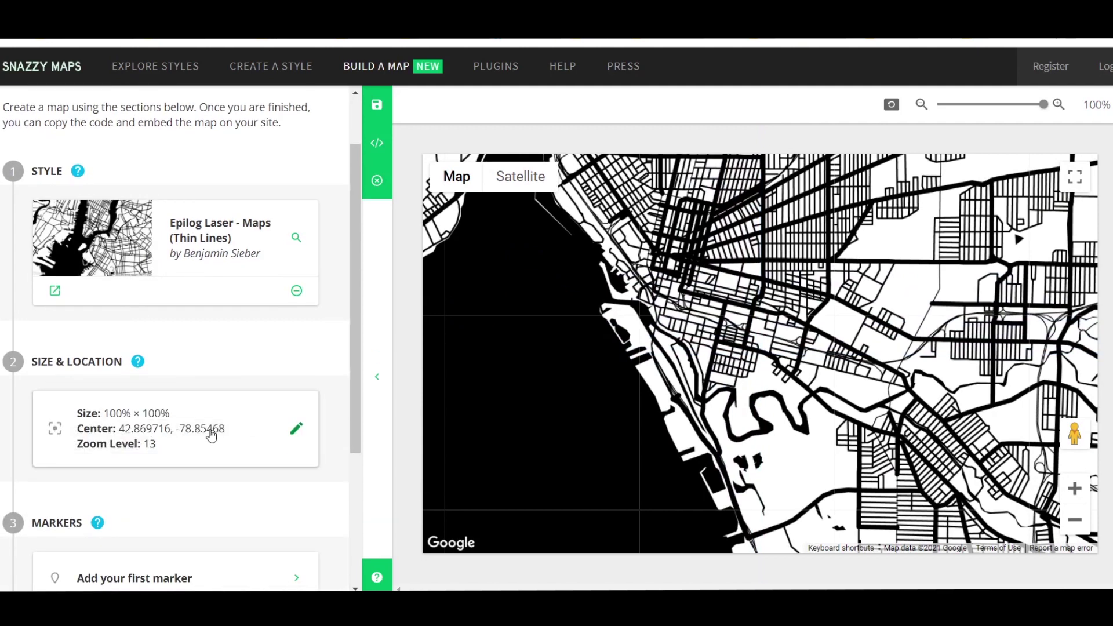
{"action": "scroll", "coordinate": [214, 438], "scroll_direction": "down", "scroll_amount": 1}
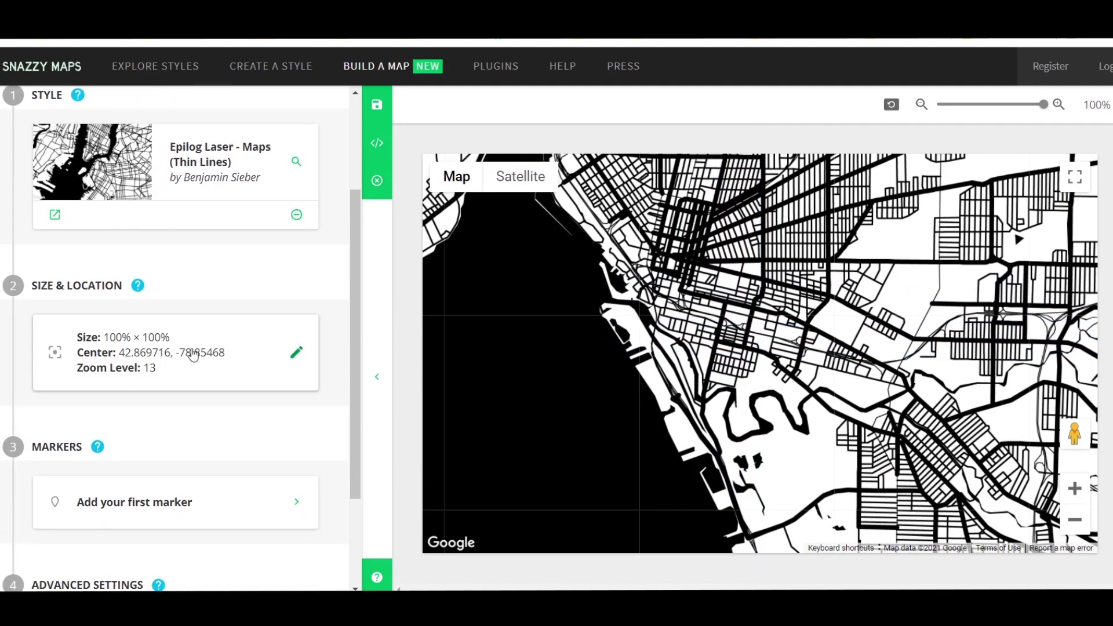
{"action": "scroll", "coordinate": [193, 354], "scroll_direction": "down", "scroll_amount": 1}
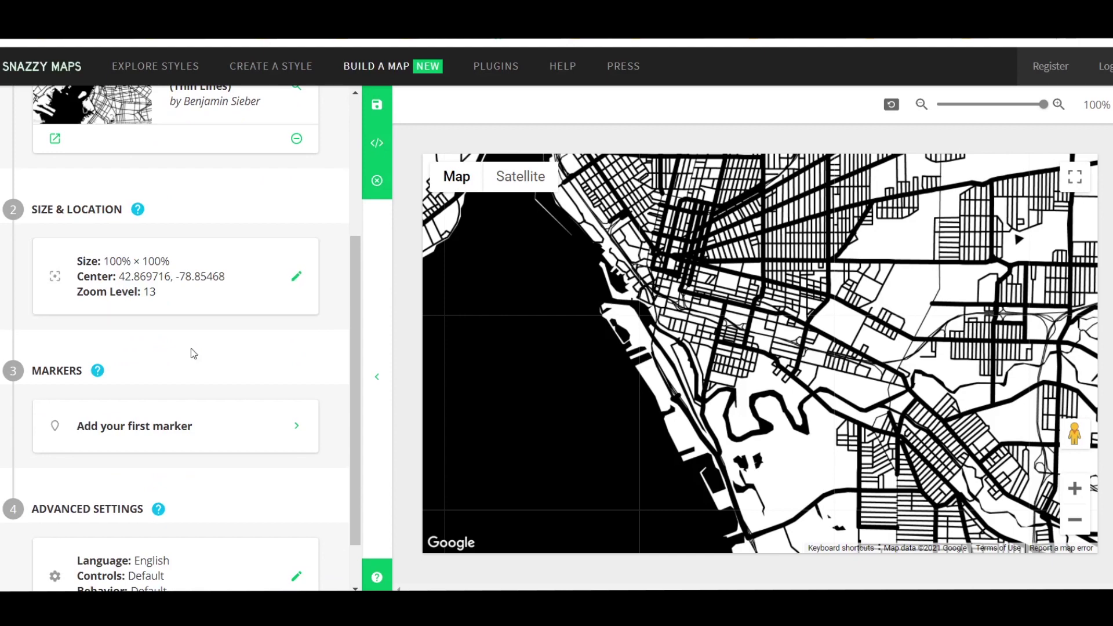
{"action": "scroll", "coordinate": [193, 354], "scroll_direction": "down", "scroll_amount": 1}
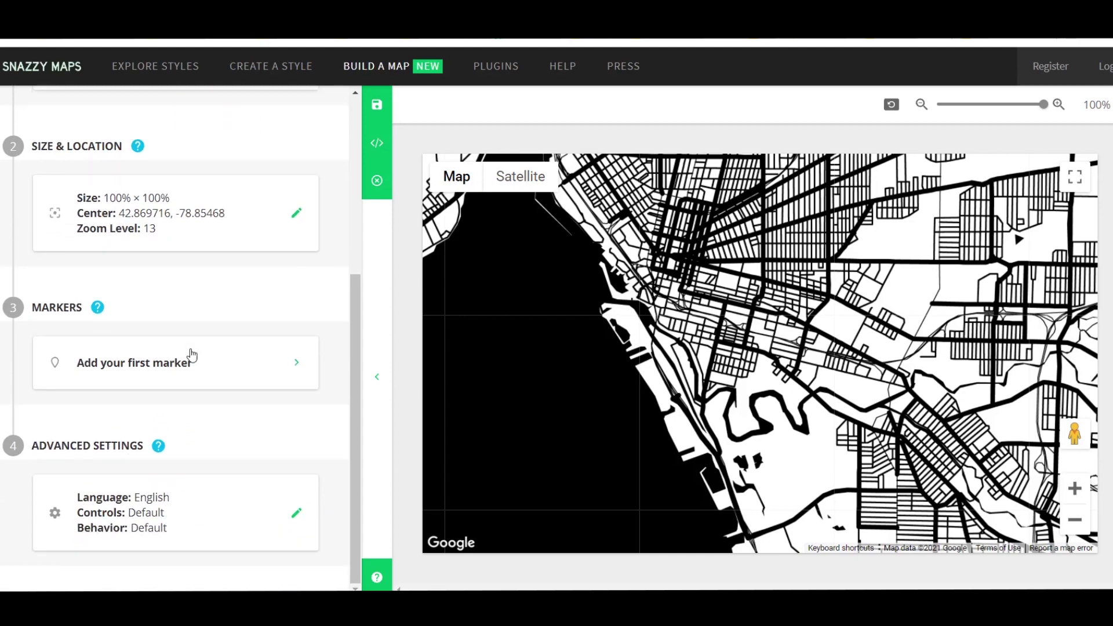
{"action": "left_click", "coordinate": [165, 511]}
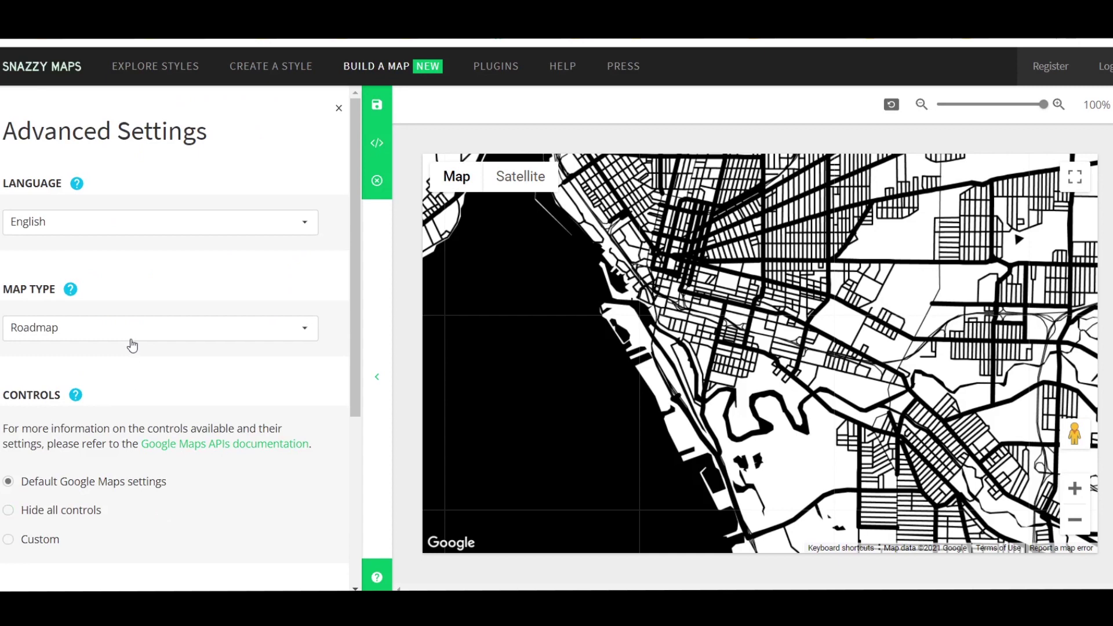
{"action": "scroll", "coordinate": [123, 458], "scroll_direction": "down", "scroll_amount": 1}
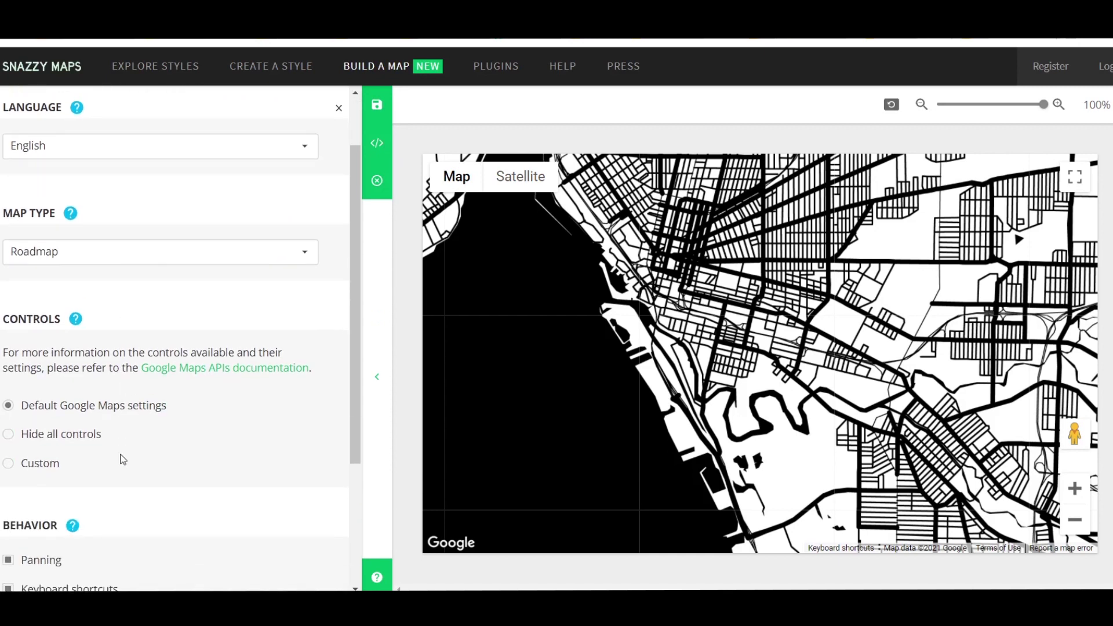
{"action": "left_click", "coordinate": [55, 433]}
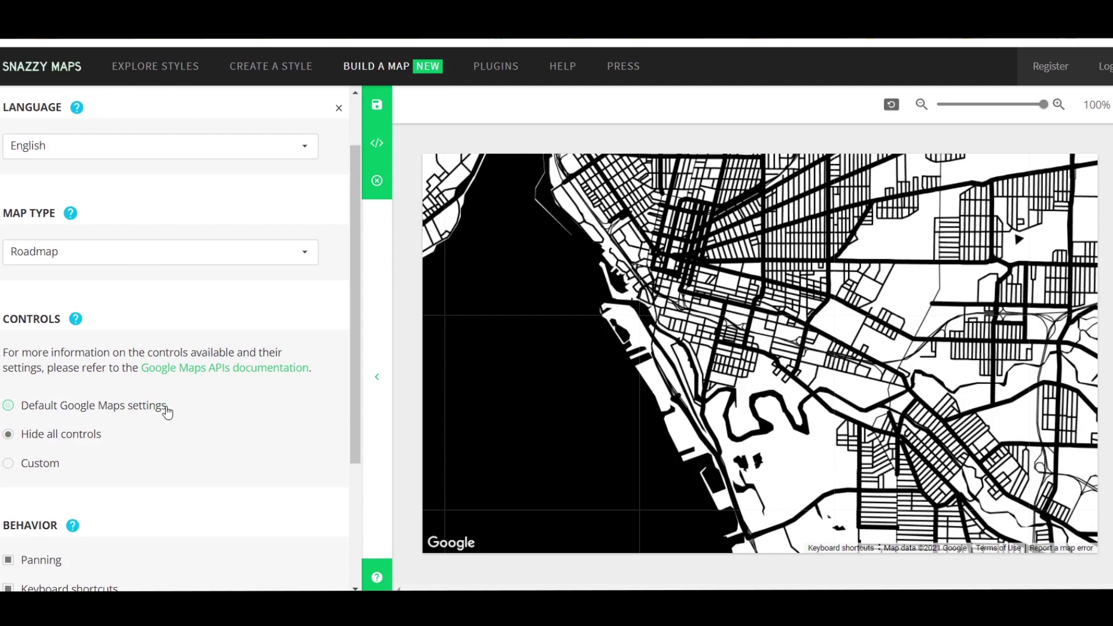
{"action": "scroll", "coordinate": [168, 412], "scroll_direction": "down", "scroll_amount": 1}
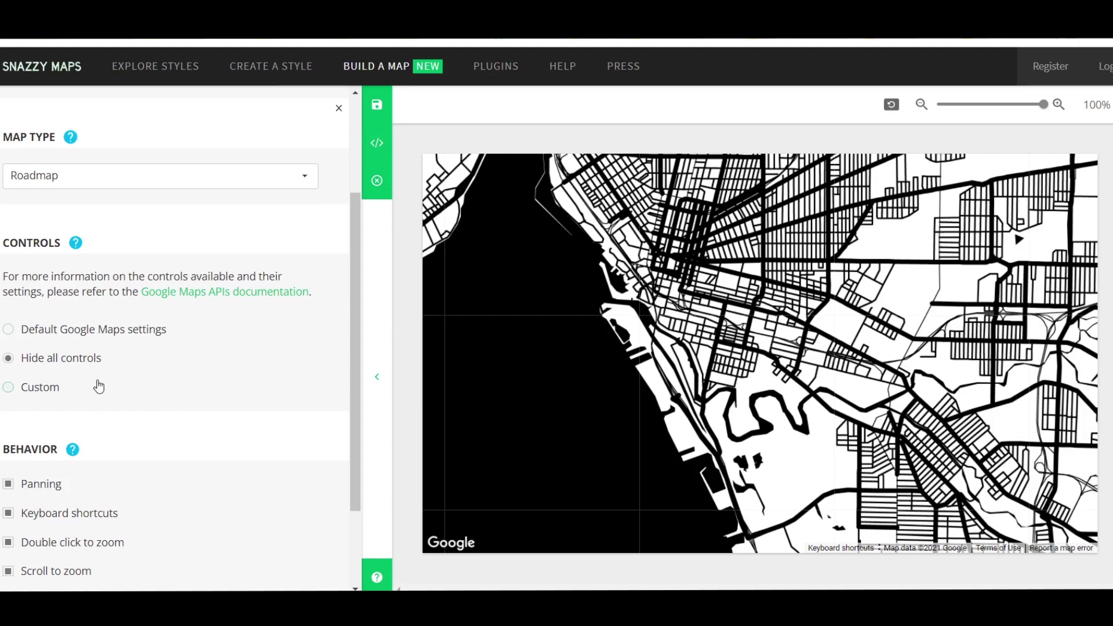
{"action": "scroll", "coordinate": [116, 400], "scroll_direction": "down", "scroll_amount": 2}
{"action": "left_click", "coordinate": [44, 551]}
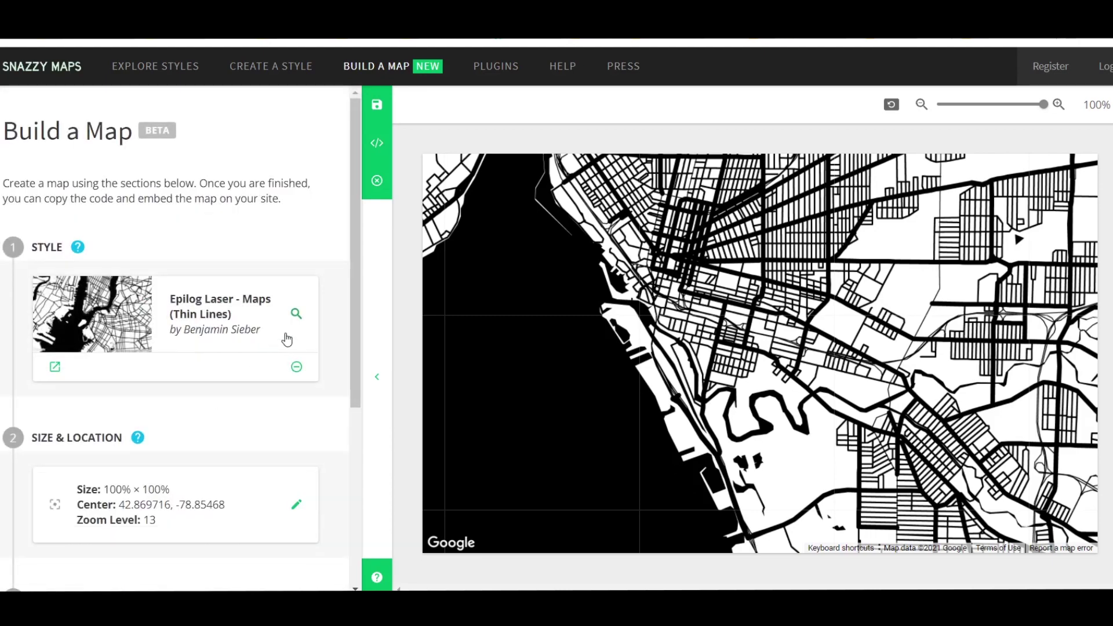
Widen the map to full page width and snip the whole Buffalo map area.
{"action": "left_click", "coordinate": [389, 312]}
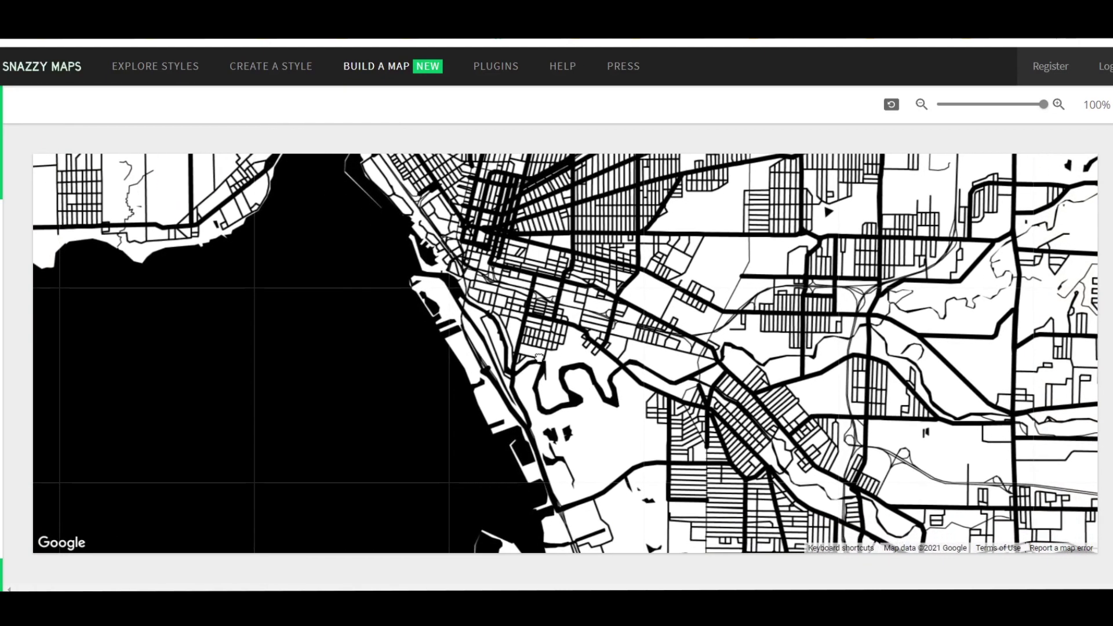
{"action": "left_click_drag", "start_coordinate": [538, 357], "coordinate": [529, 359]}
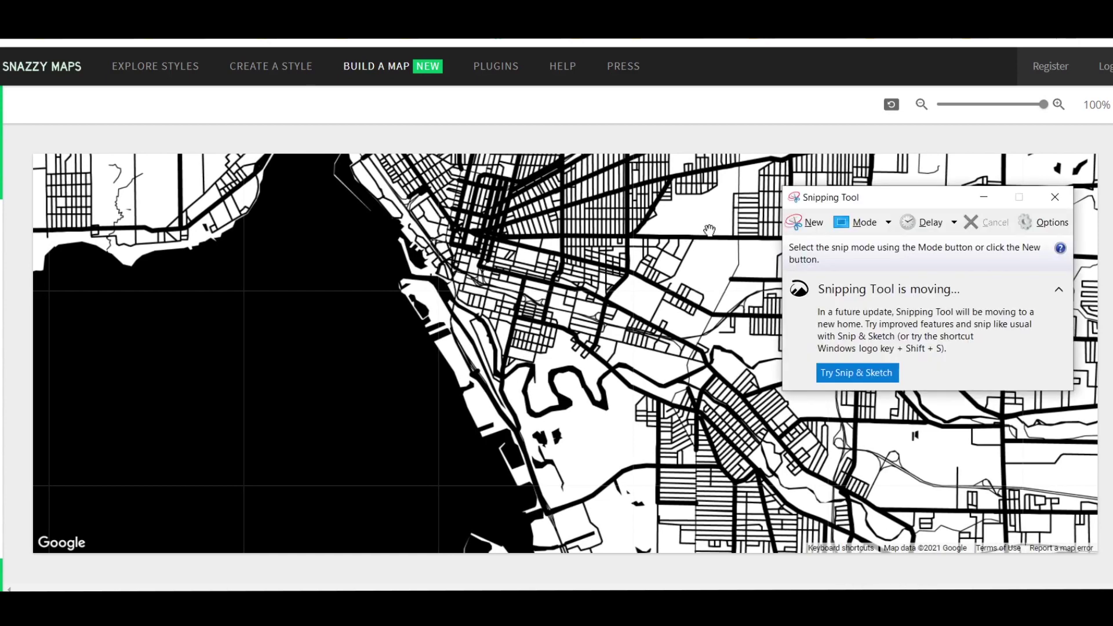
{"action": "left_click_drag", "start_coordinate": [841, 214], "coordinate": [478, 213]}
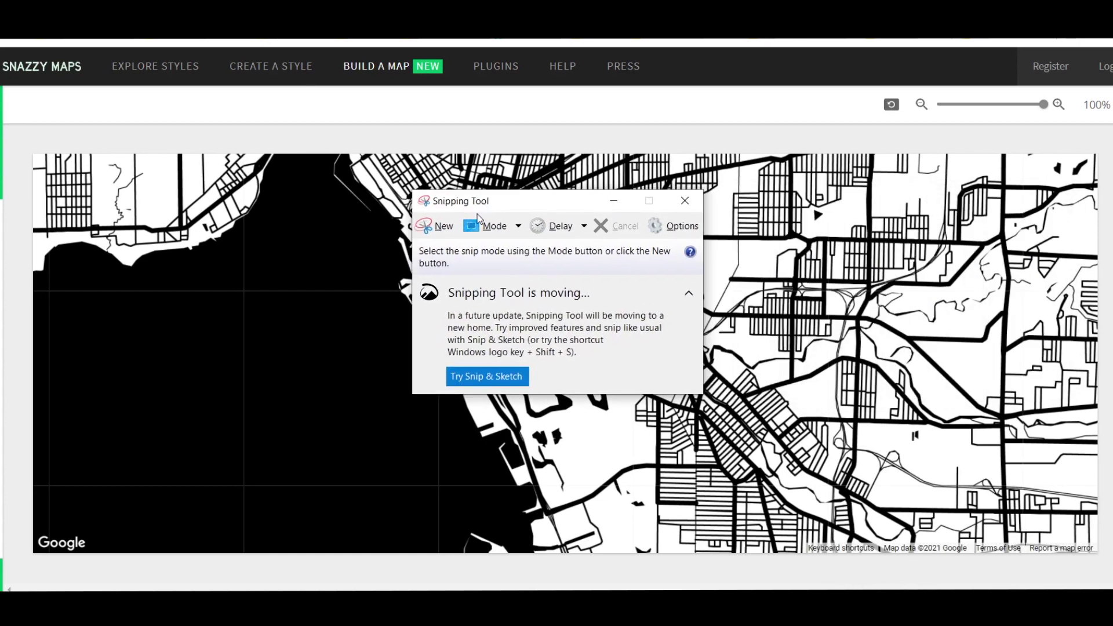
{"action": "left_click", "coordinate": [442, 227]}
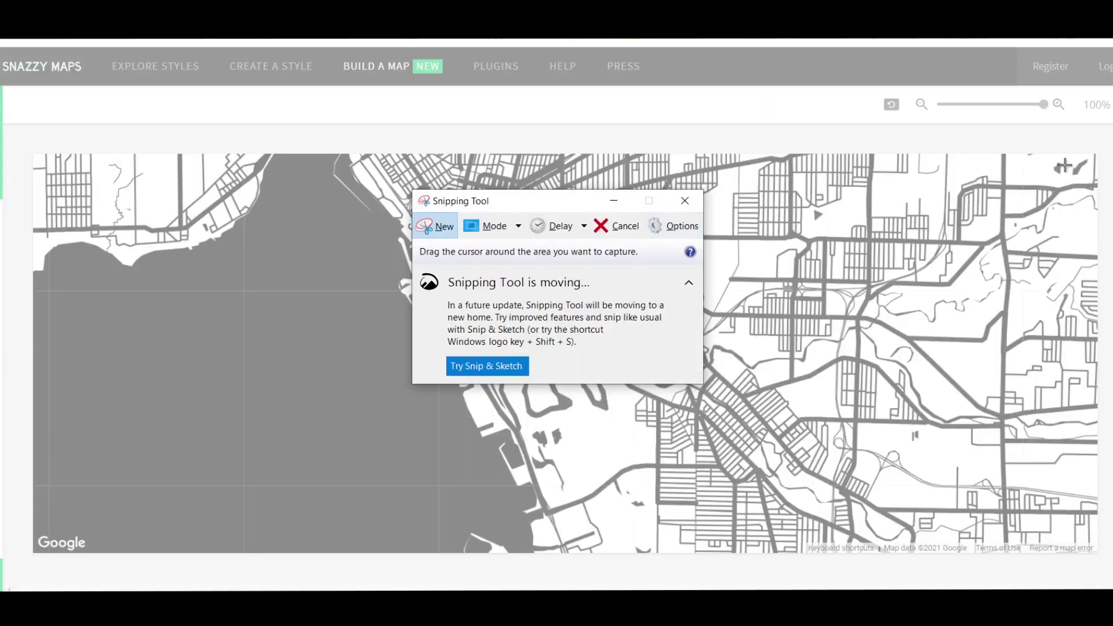
{"action": "left_click_drag", "start_coordinate": [1094, 156], "coordinate": [33, 533]}
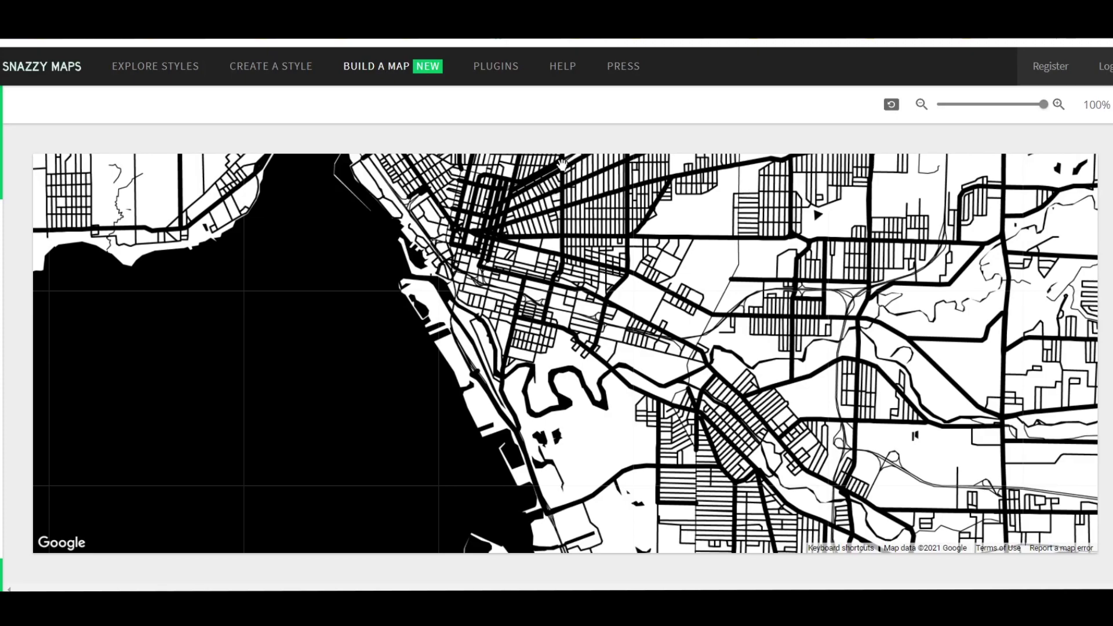
{"action": "mouse_move", "coordinate": [562, 165]}
{"action": "left_mouse_down"}
{"action": "mouse_move", "coordinate": [547, 490]}
{"action": "mouse_move", "coordinate": [547, 476]}
{"action": "left_mouse_up"}
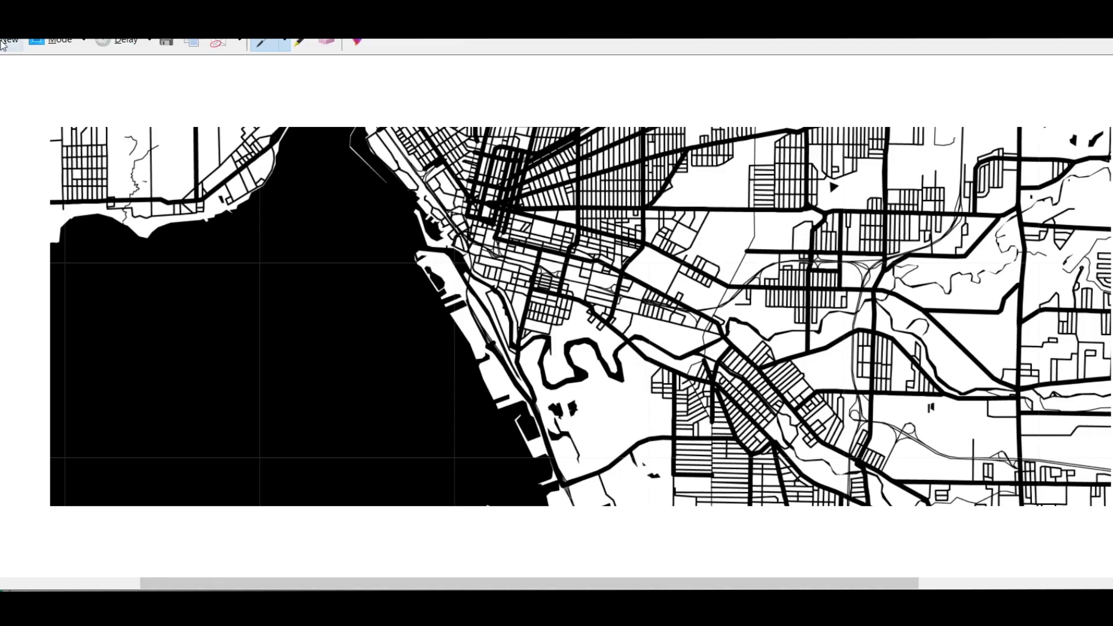
Snip the next Buffalo map section, then pan further north for another snip.
{"action": "left_click", "coordinate": [3, 44]}
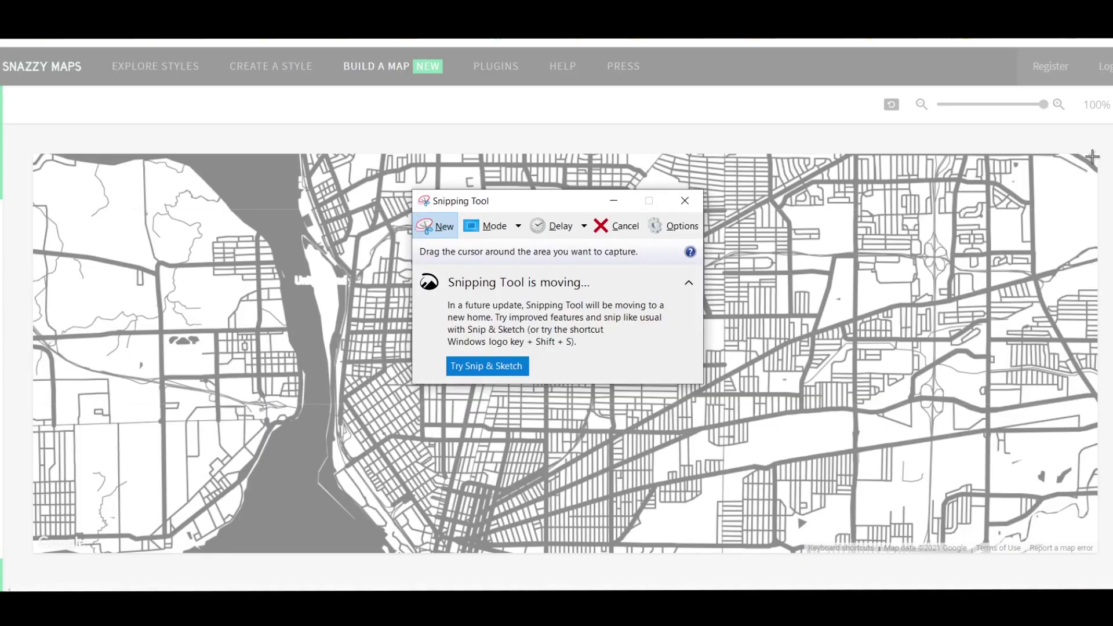
{"action": "left_click_drag", "start_coordinate": [1090, 157], "coordinate": [40, 532]}
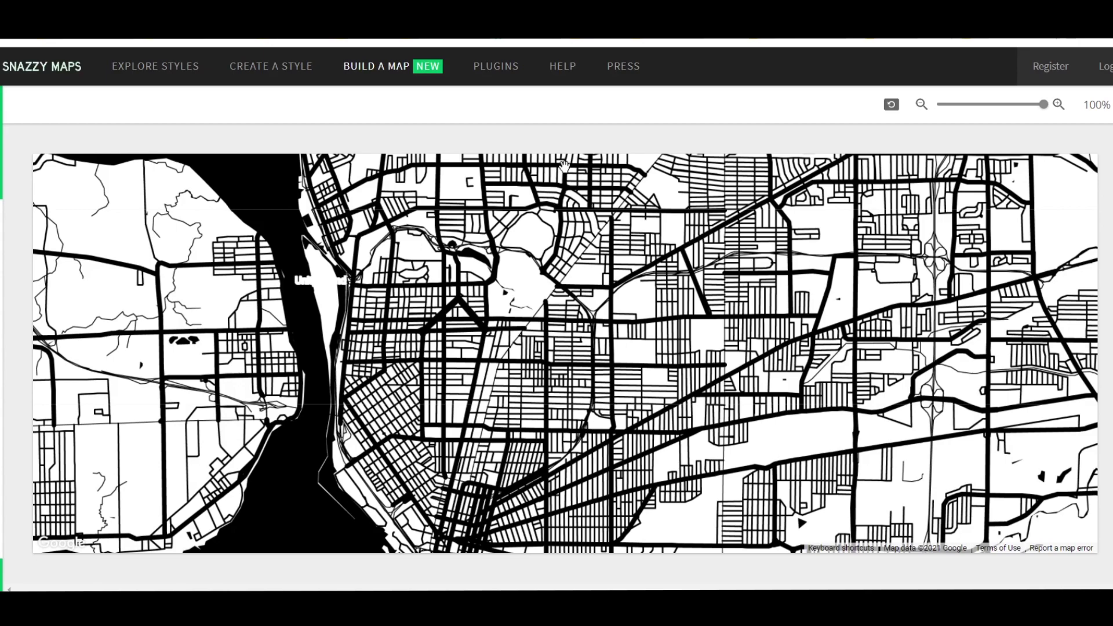
{"action": "left_click_drag", "start_coordinate": [564, 167], "coordinate": [540, 518]}
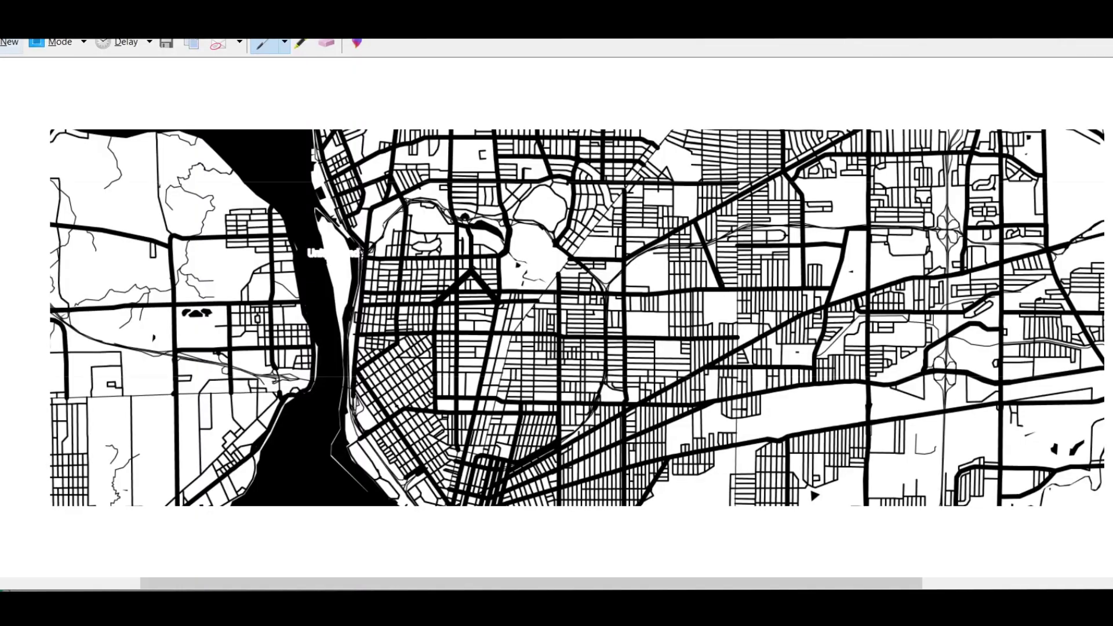
{"action": "key", "text": "ctrl+n"}
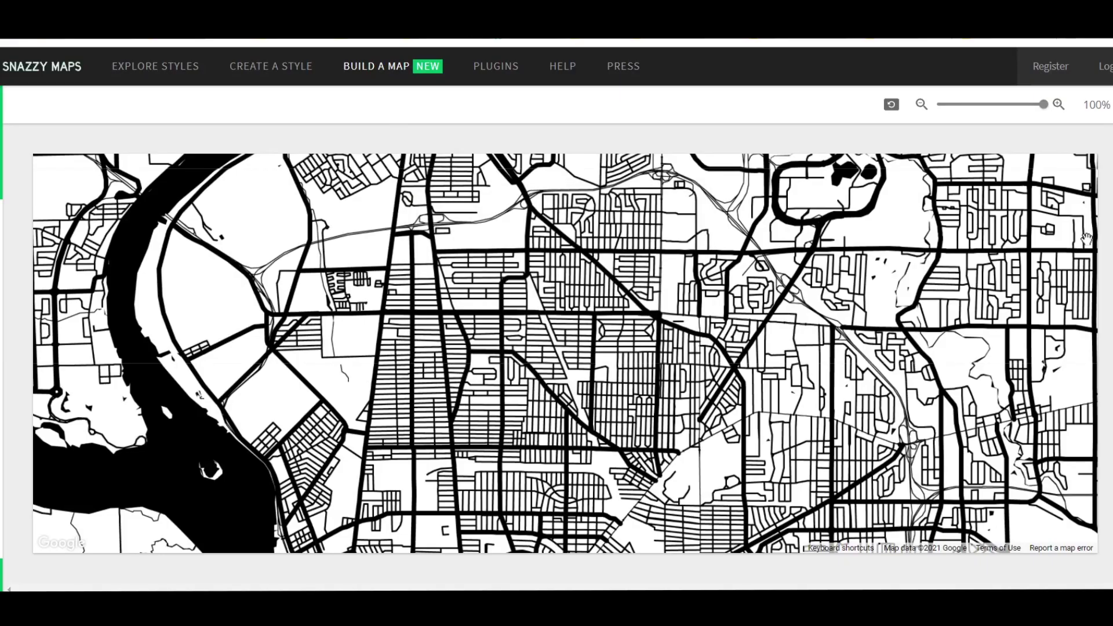
Capture the final snip, set the top strip to 60% opacity, and align its streets.
{"action": "left_click_drag", "start_coordinate": [1092, 157], "coordinate": [35, 537]}
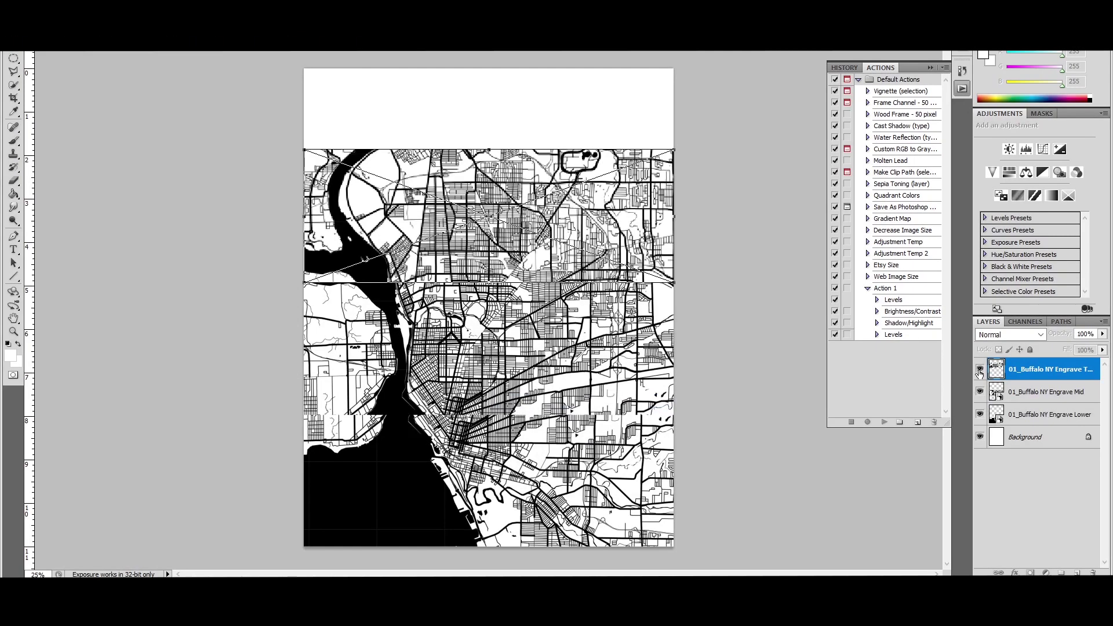
{"action": "key", "text": "ctrl+plus"}
{"action": "key", "text": "ctrl+plus"}
{"action": "key", "text": "ctrl+plus"}
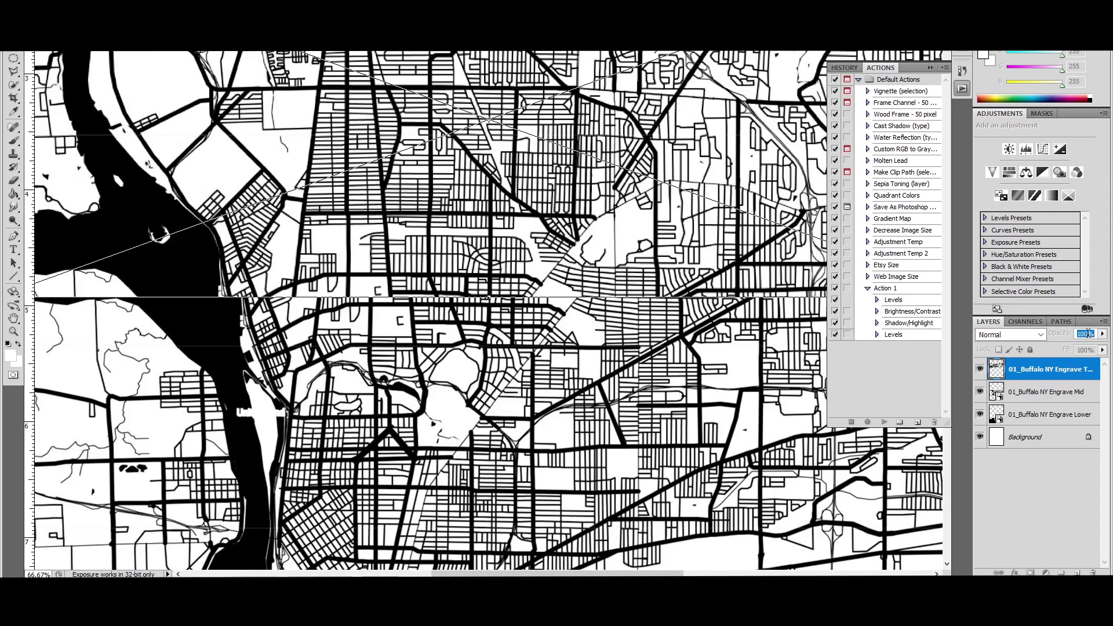
{"action": "type", "text": "60"}
{"action": "key", "text": "Return"}
{"action": "left_click_drag", "start_coordinate": [469, 158], "coordinate": [470, 190]}
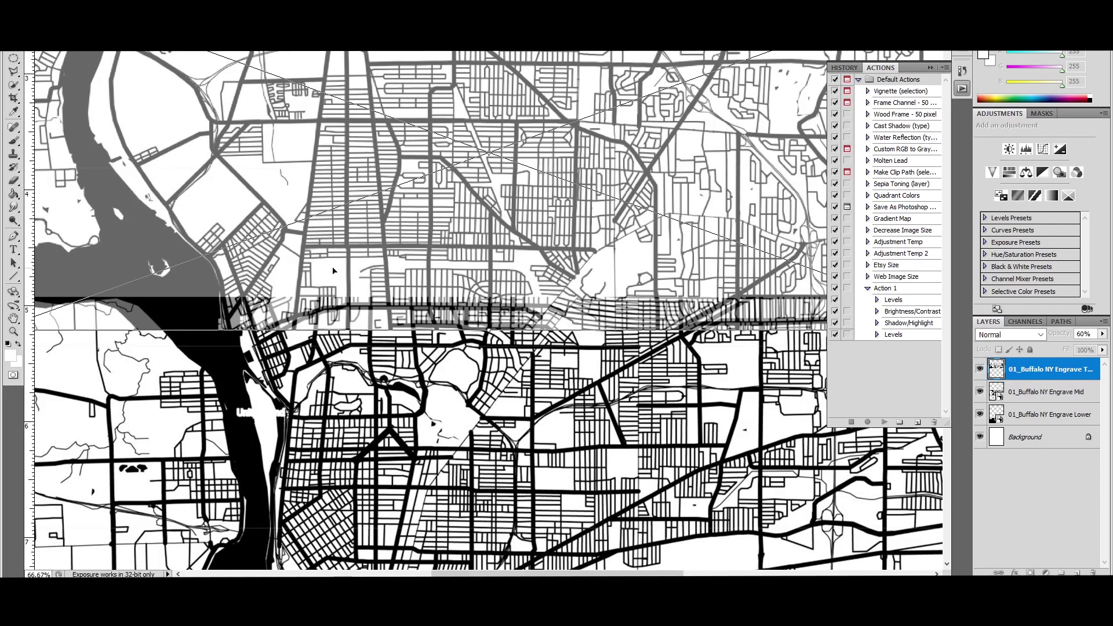
{"action": "mouse_move", "coordinate": [333, 271]}
{"action": "left_mouse_down"}
{"action": "mouse_move", "coordinate": [350, 242]}
{"action": "mouse_move", "coordinate": [354, 274]}
{"action": "left_mouse_up"}
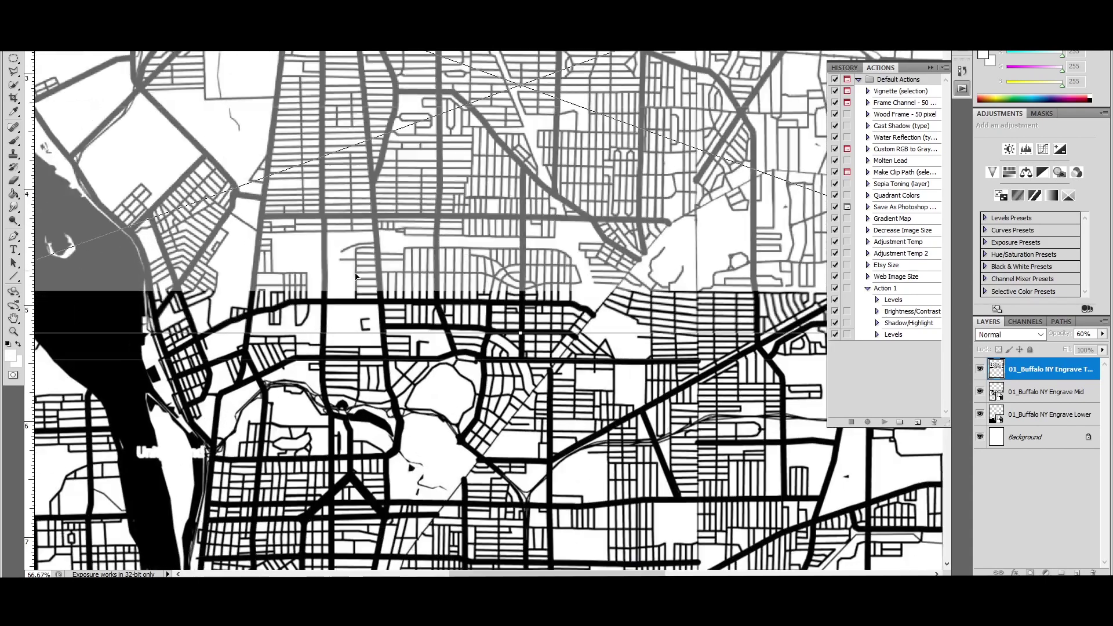
Select the Top and Mid map layers and merge them.
{"action": "scroll", "coordinate": [372, 314], "scroll_direction": "up", "scroll_amount": 2}
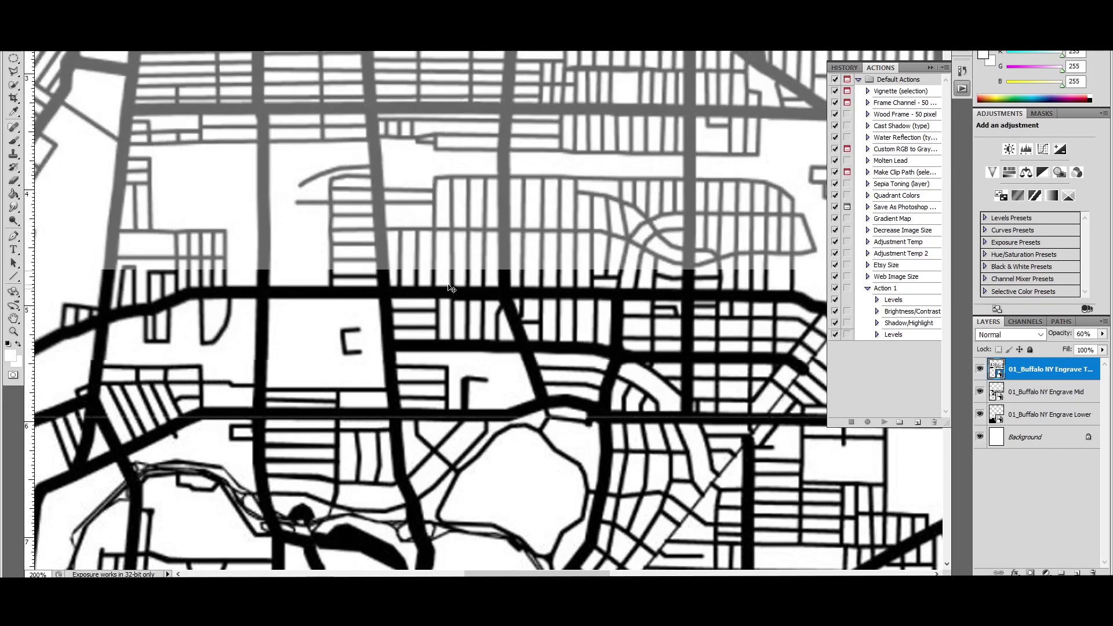
{"action": "scroll", "coordinate": [451, 288], "scroll_direction": "down", "scroll_amount": 2}
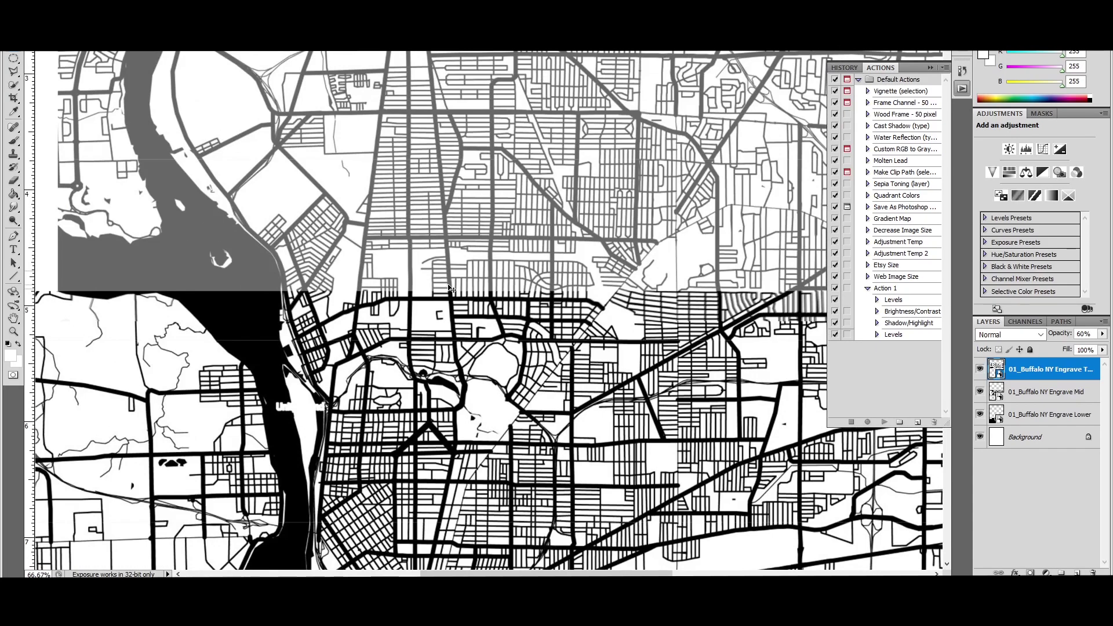
{"action": "key", "text": "alt+bracketleft"}
{"action": "scroll", "coordinate": [581, 326], "scroll_direction": "down", "scroll_amount": 10}
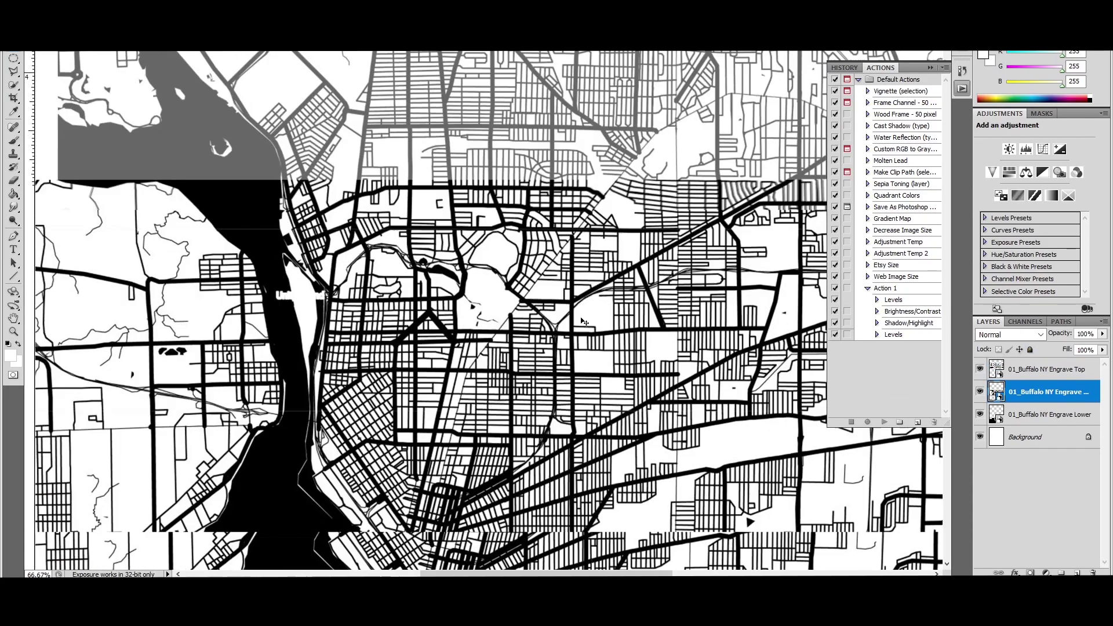
{"action": "scroll", "coordinate": [639, 300], "scroll_direction": "down", "scroll_amount": 1}
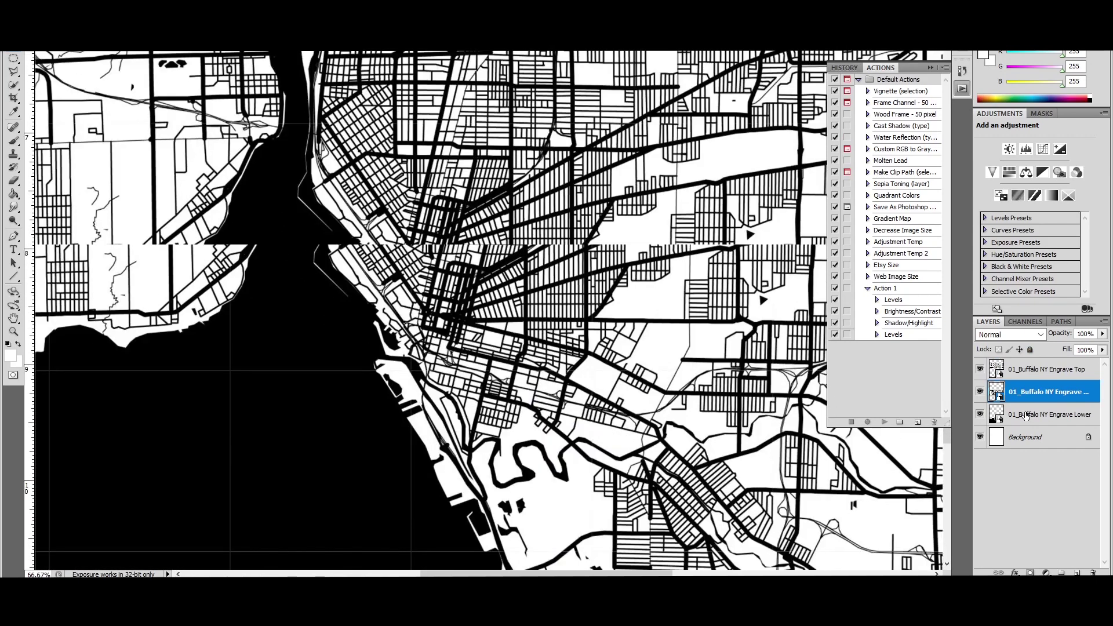
{"action": "key", "text": "alt+bracketleft"}
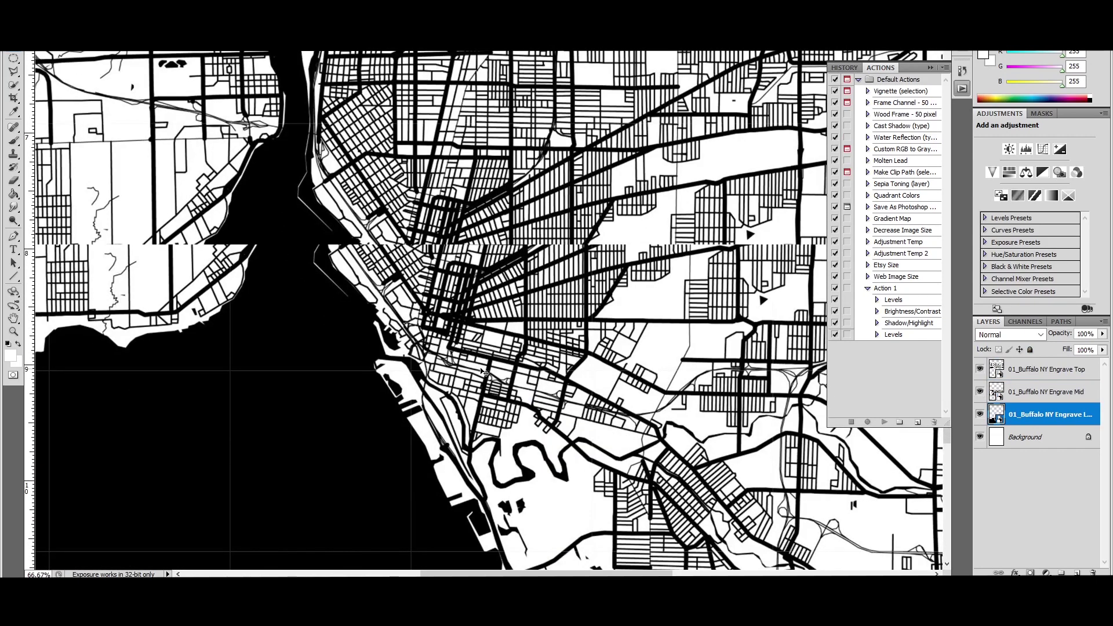
{"action": "left_click", "coordinate": [1050, 369]}
{"action": "left_click", "coordinate": [1084, 333]}
{"action": "left_click", "coordinate": [1026, 393]}
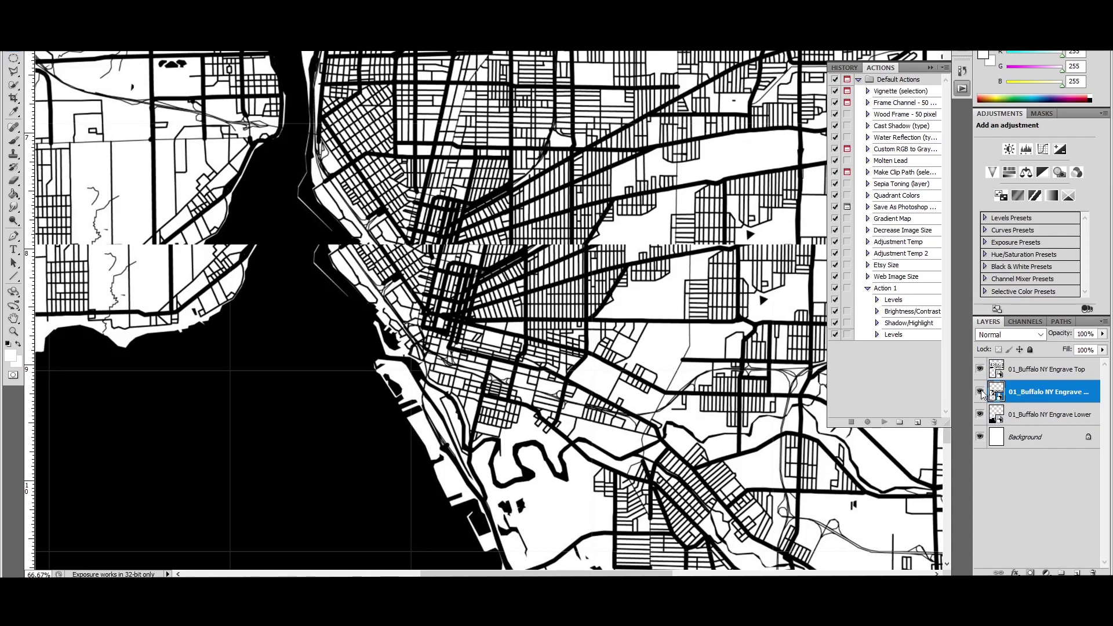
{"action": "left_click", "coordinate": [1035, 390], "text": "shift"}
{"action": "right_click", "coordinate": [1035, 390]}
{"action": "left_click", "coordinate": [1033, 374]}
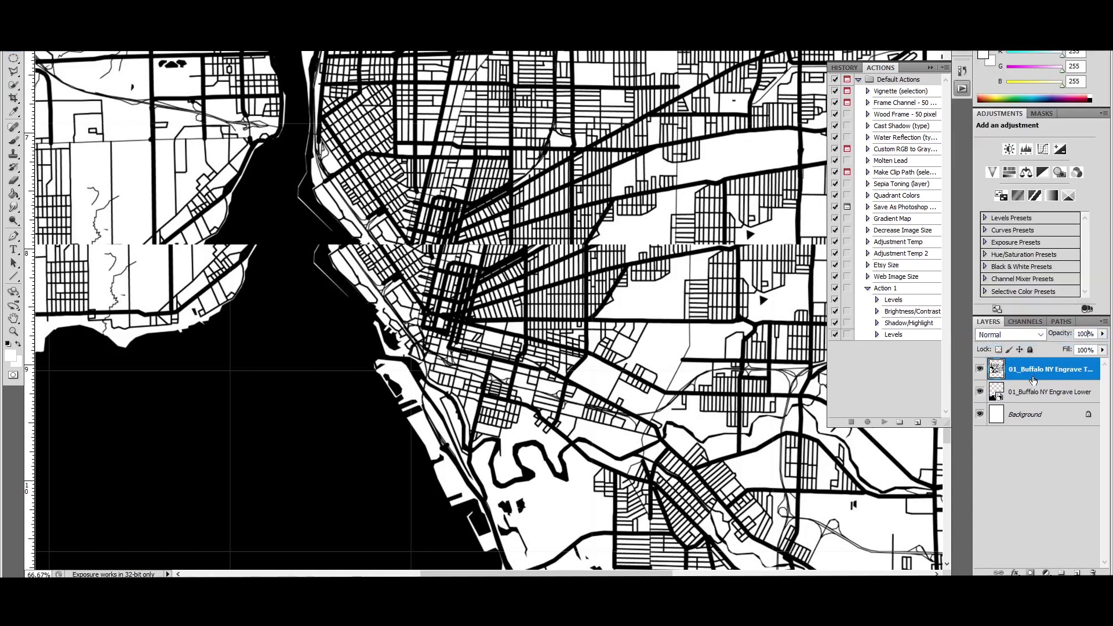
Realign the merged top layer at reduced opacity, then restore it to 100%.
{"action": "left_click", "coordinate": [1082, 337]}
{"action": "type", "text": "75"}
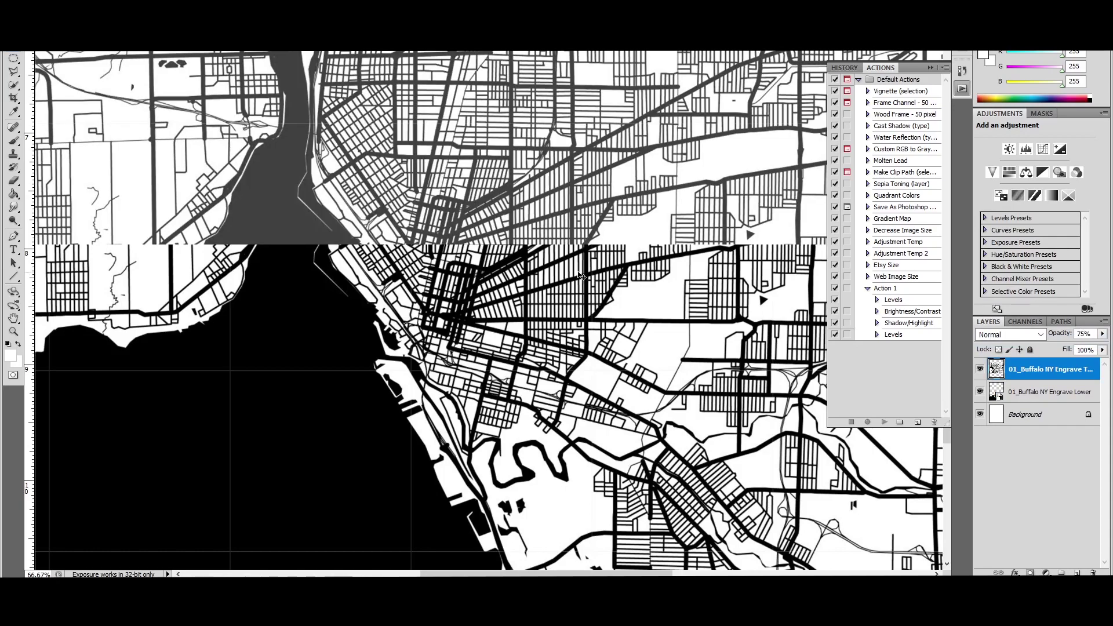
{"action": "type", "text": "50"}
{"action": "key", "text": "ctrl+plus"}
{"action": "key", "text": "ctrl+plus"}
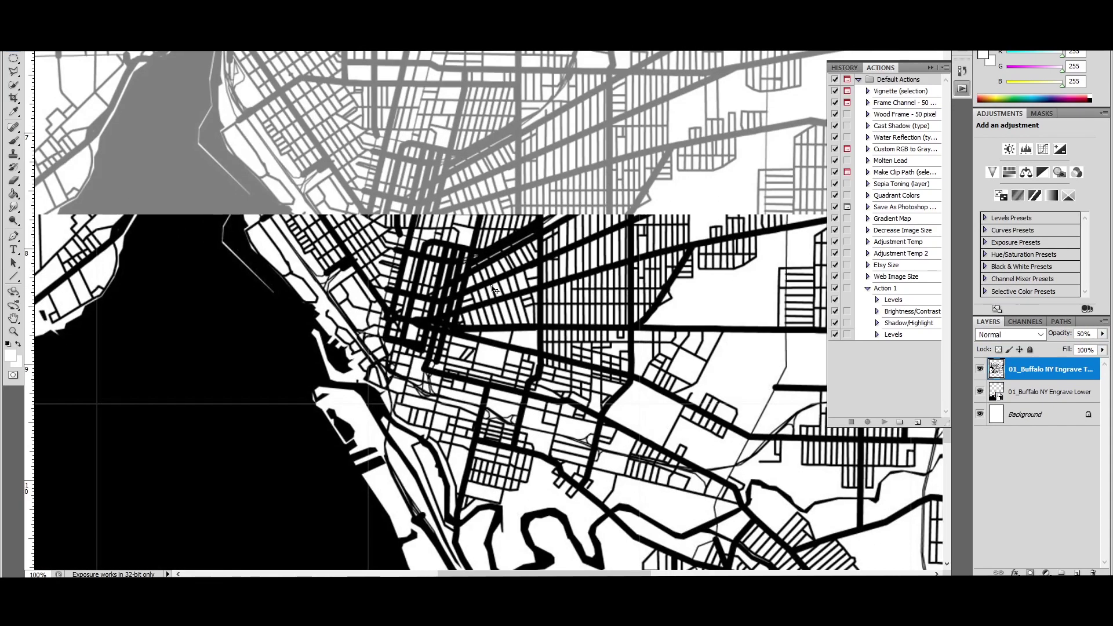
{"action": "scroll", "coordinate": [478, 267], "scroll_direction": "up", "scroll_amount": 3}
{"action": "scroll", "coordinate": [481, 271], "scroll_direction": "left", "scroll_amount": 3}
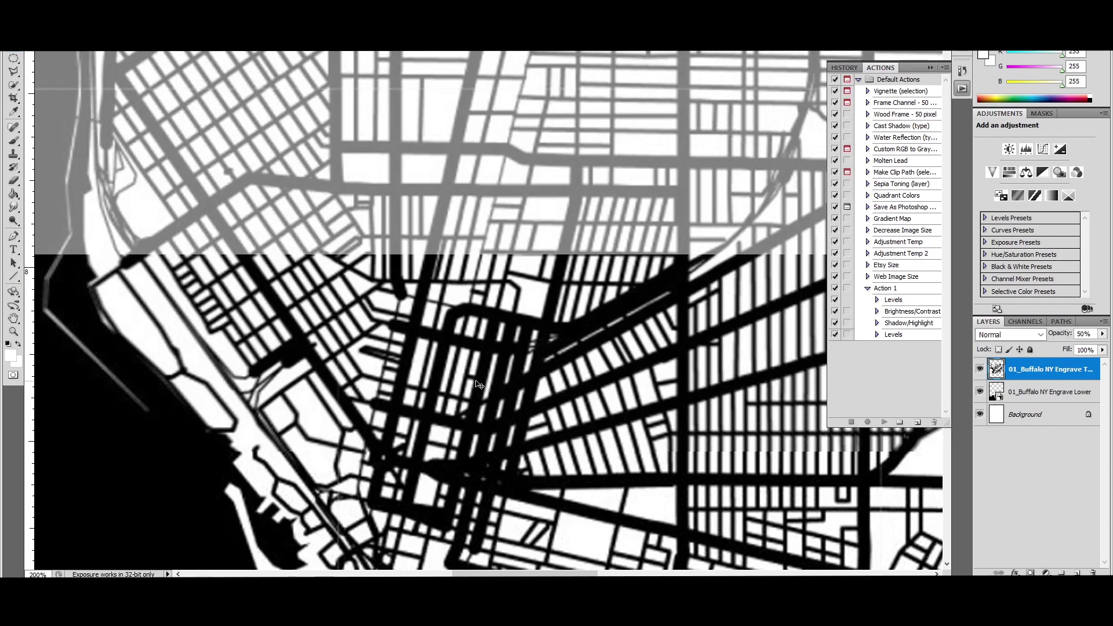
{"action": "key", "text": "0"}
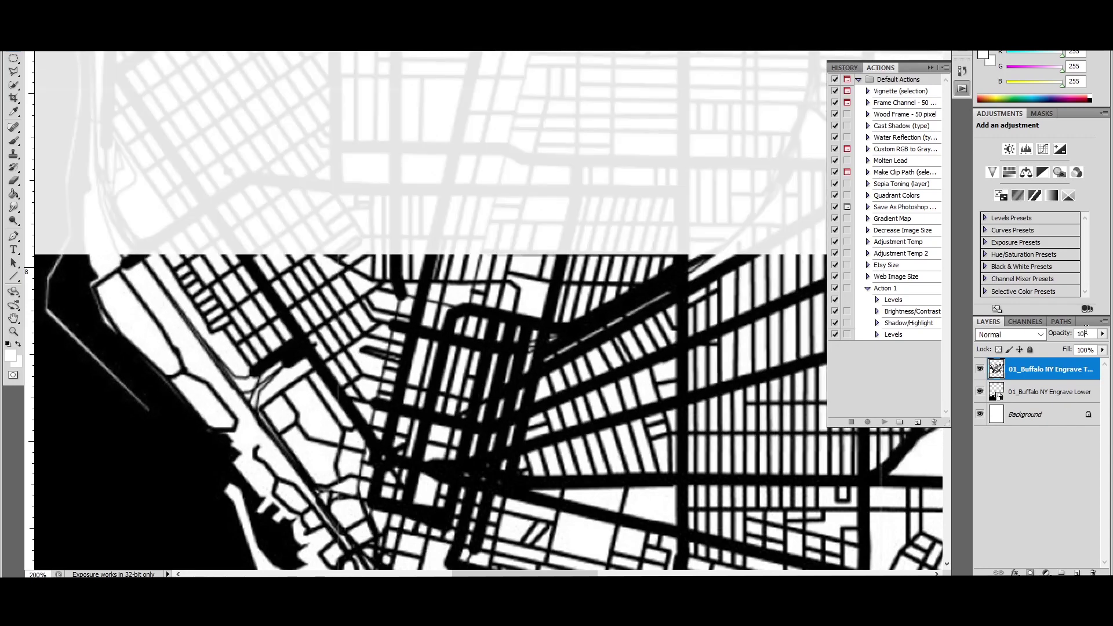
Toggle the top layer's visibility repeatedly to check its alignment with the lower strip.
{"action": "left_click", "coordinate": [980, 369]}
{"action": "left_click", "coordinate": [980, 370]}
{"action": "left_click", "coordinate": [979, 369]}
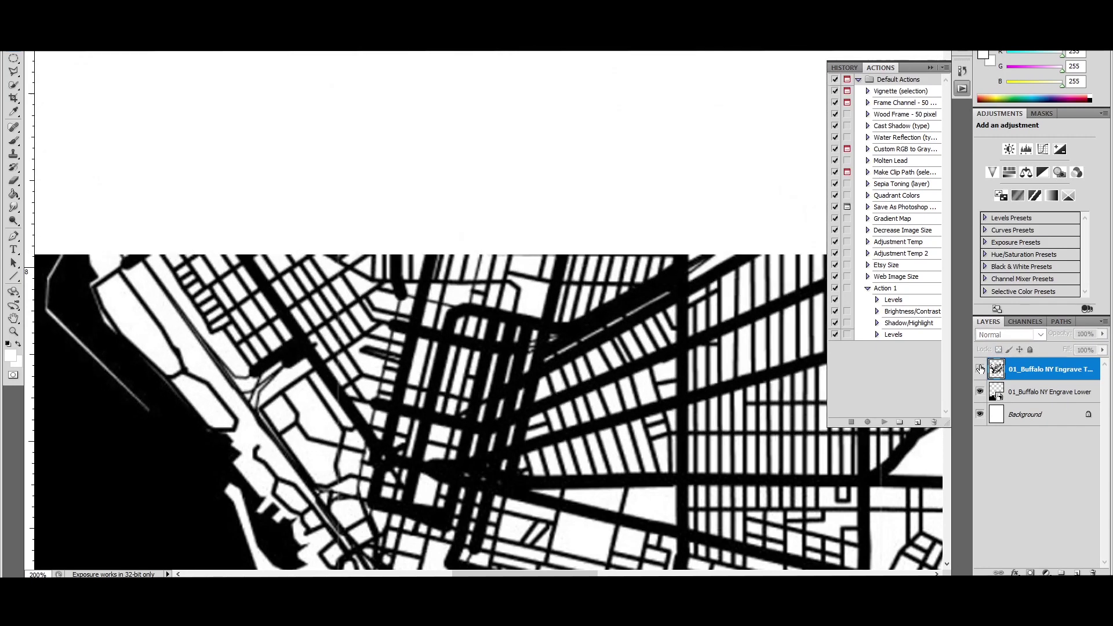
{"action": "left_click", "coordinate": [979, 369]}
{"action": "left_click", "coordinate": [979, 369]}
{"action": "left_click", "coordinate": [979, 369]}
{"action": "left_click", "coordinate": [980, 369]}
{"action": "left_click", "coordinate": [980, 369]}
{"action": "left_click", "coordinate": [979, 369]}
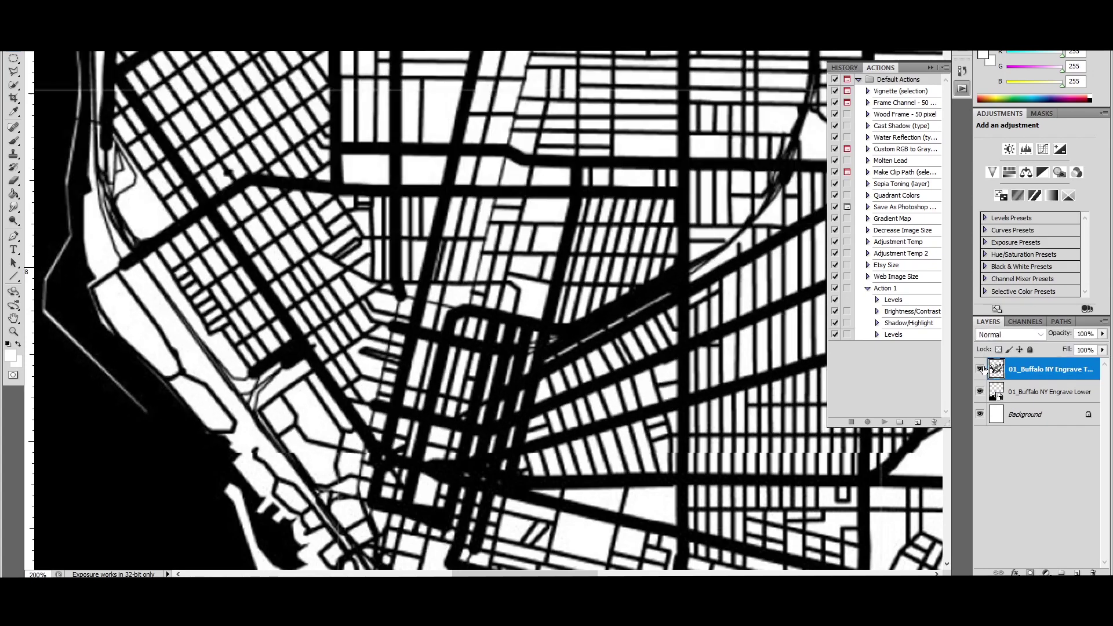
{"action": "left_click", "coordinate": [979, 370]}
{"action": "left_click", "coordinate": [981, 370]}
{"action": "left_click", "coordinate": [980, 369]}
{"action": "left_click", "coordinate": [981, 369]}
{"action": "left_click", "coordinate": [981, 369]}
{"action": "left_click", "coordinate": [980, 369]}
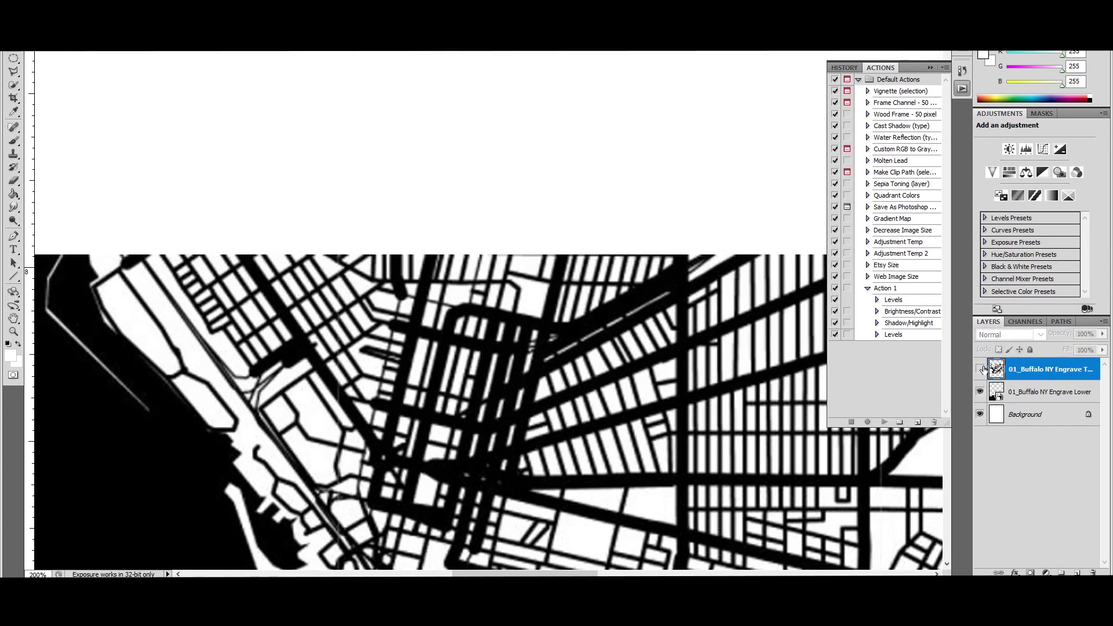
{"action": "left_click", "coordinate": [981, 369]}
{"action": "left_click", "coordinate": [980, 369]}
{"action": "left_click", "coordinate": [980, 369]}
{"action": "left_click", "coordinate": [981, 369]}
{"action": "left_click", "coordinate": [981, 369]}
{"action": "left_click", "coordinate": [981, 370]}
{"action": "left_click", "coordinate": [981, 369]}
Zoom out and select both Buffalo map layers.
{"action": "key", "text": "ctrl+minus"}
{"action": "key", "text": "ctrl+minus"}
{"action": "key", "text": "ctrl+minus"}
{"action": "key", "text": "ctrl+minus"}
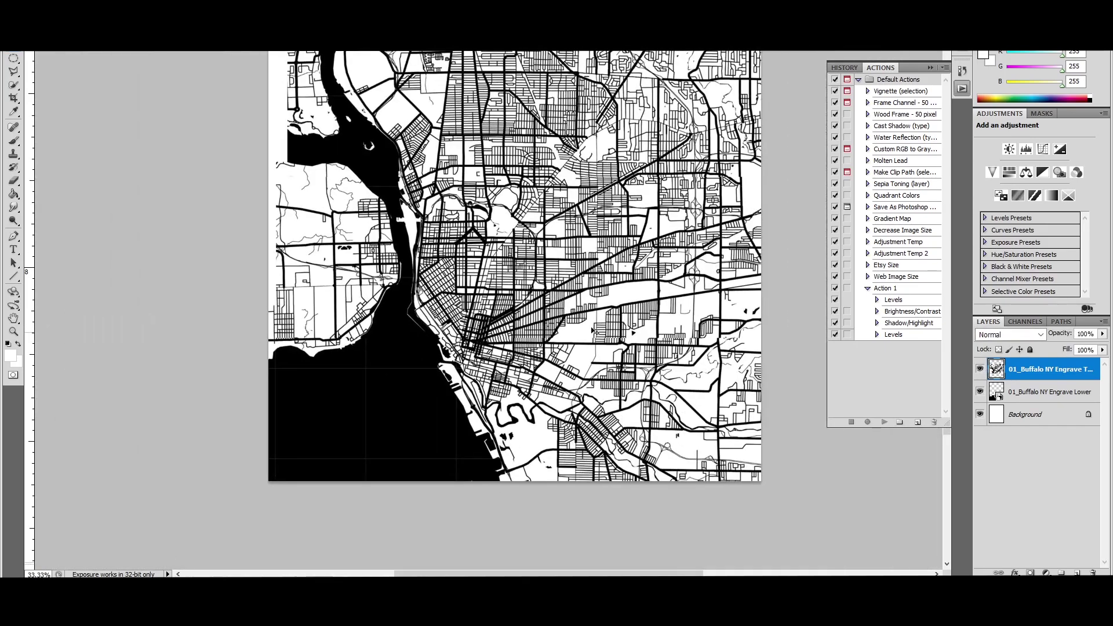
{"action": "left_click", "coordinate": [1041, 395], "text": "shift"}
{"action": "right_click", "coordinate": [1042, 395]}
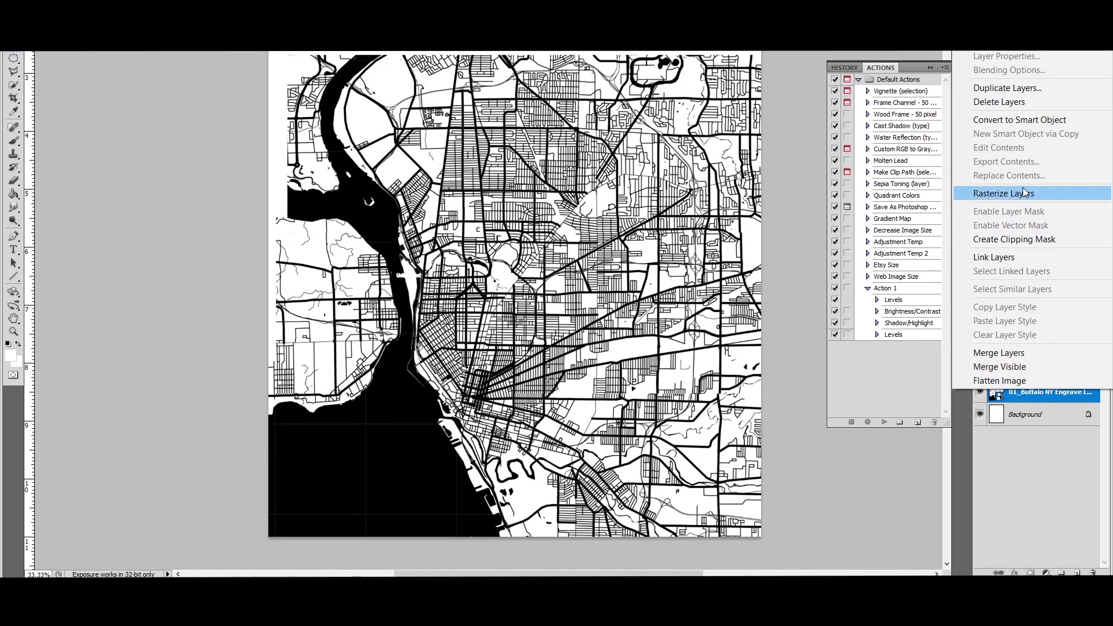
Merge the map layers, delete the white background, and convert the map to a smart object.
{"action": "left_click", "coordinate": [1018, 353]}
{"action": "left_click", "coordinate": [1043, 395]}
{"action": "double_click", "coordinate": [1043, 395]}
{"action": "key", "text": "Return"}
{"action": "key", "text": "Delete"}
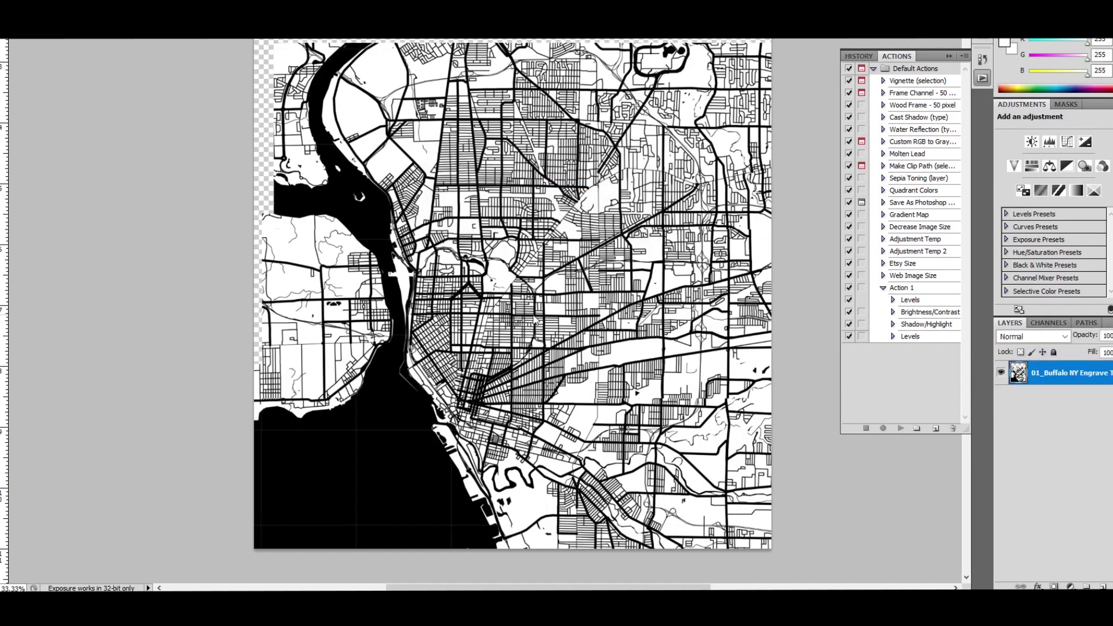
{"action": "right_click", "coordinate": [1048, 375]}
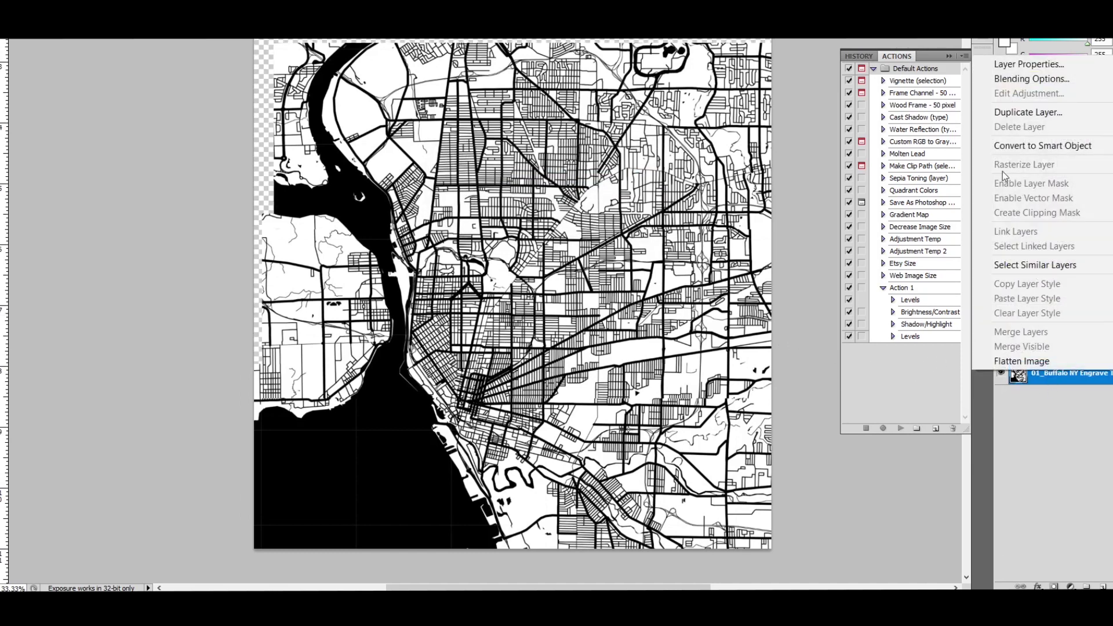
{"action": "left_click", "coordinate": [1037, 146]}
Scale the map up and shift it right with Free Transform to fill the canvas.
{"action": "key", "text": "ctrl+t"}
{"action": "scroll", "coordinate": [272, 197], "scroll_direction": "up", "scroll_amount": 5}
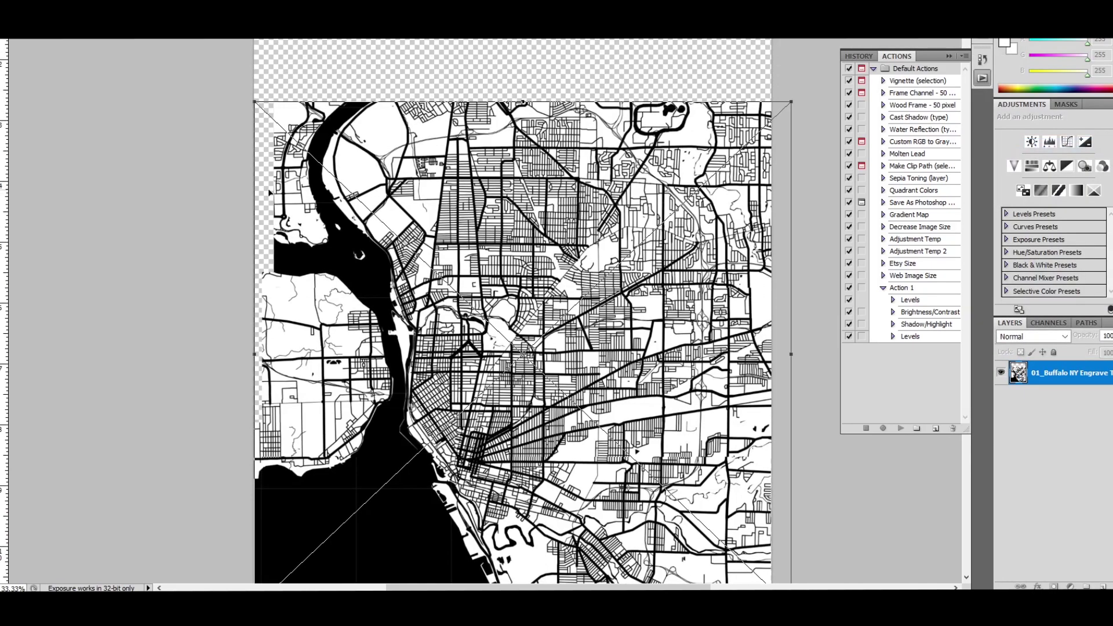
{"action": "key", "text": "ctrl+minus"}
{"action": "key", "text": "ctrl+minus"}
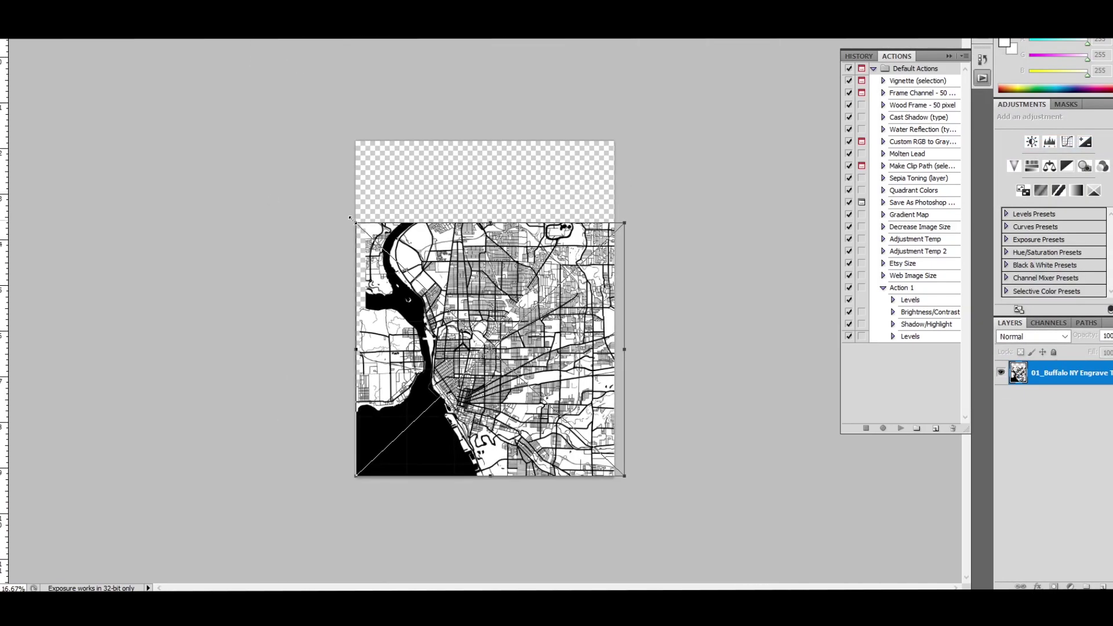
{"action": "left_click_drag", "start_coordinate": [351, 219], "coordinate": [290, 112]}
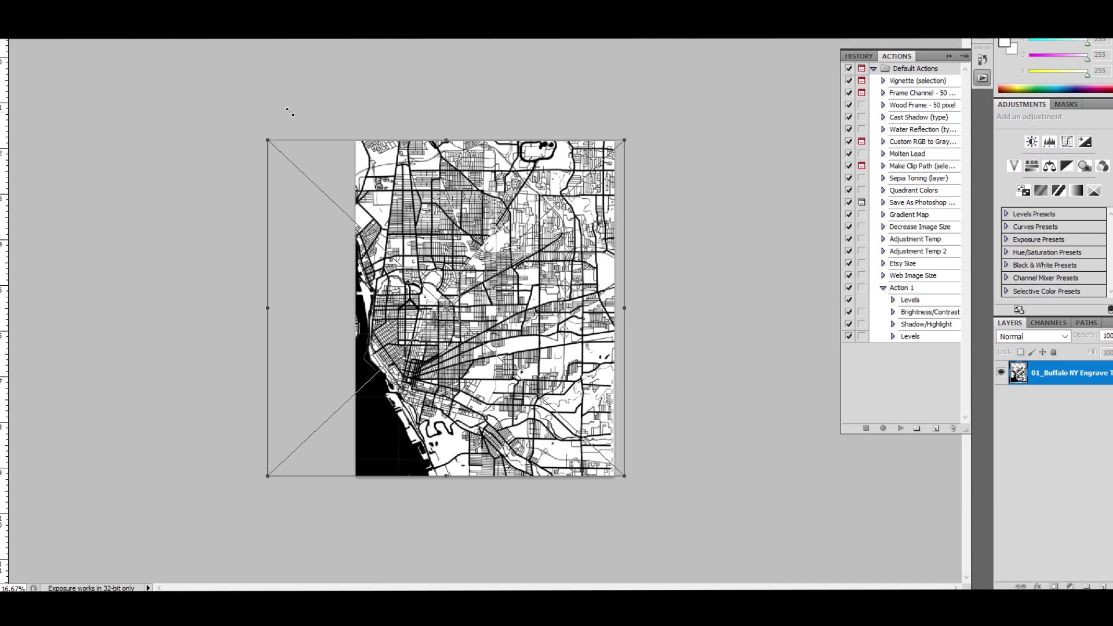
{"action": "left_click_drag", "start_coordinate": [553, 357], "coordinate": [610, 357]}
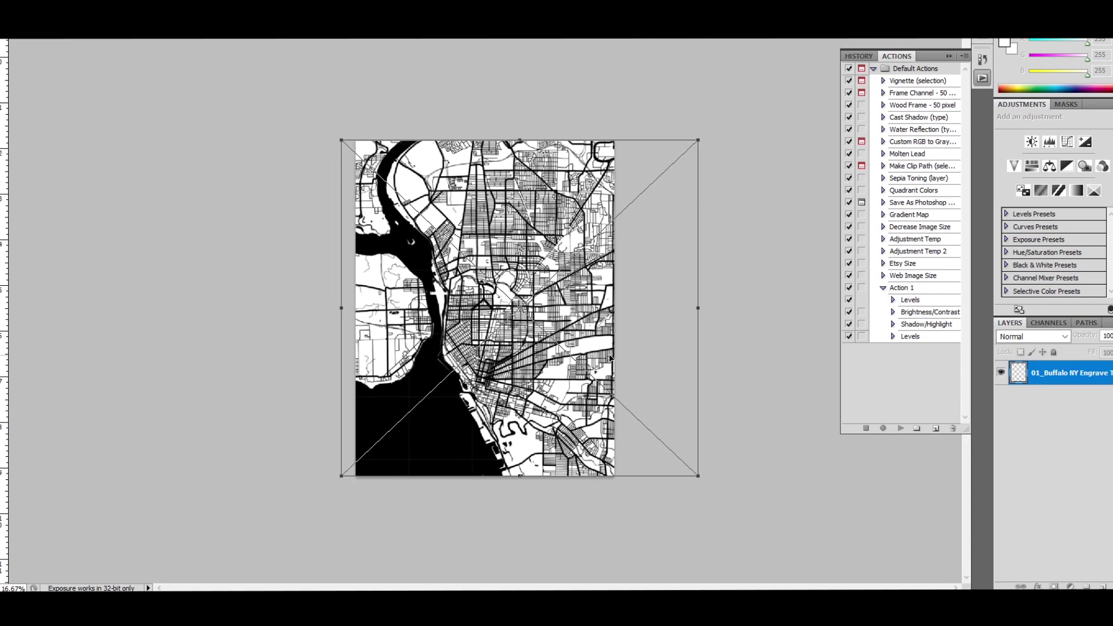
{"action": "key", "text": "Return"}
{"action": "key", "text": "ctrl+plus"}
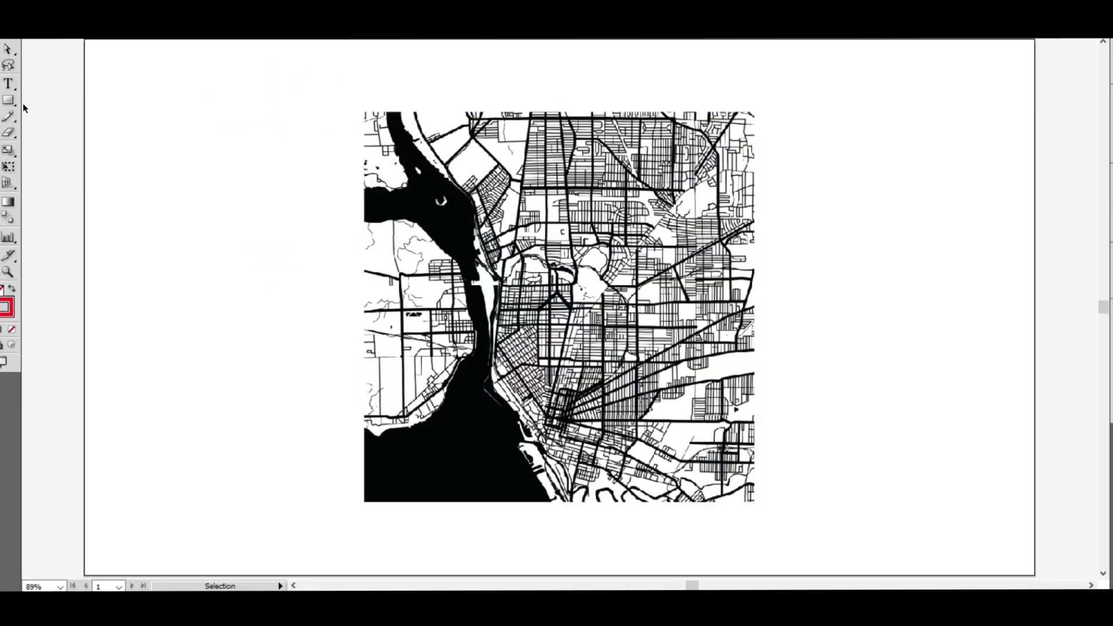
Create an exact-size rectangle frame and place it over the artboard.
{"action": "left_click", "coordinate": [261, 140]}
{"action": "key", "text": "Return"}
{"action": "key", "text": "v"}
{"action": "left_click_drag", "start_coordinate": [261, 188], "coordinate": [350, 96]}
Move the map straight up so it sits flush with the top of the frame.
{"action": "left_click_drag", "start_coordinate": [583, 171], "coordinate": [582, 138]}
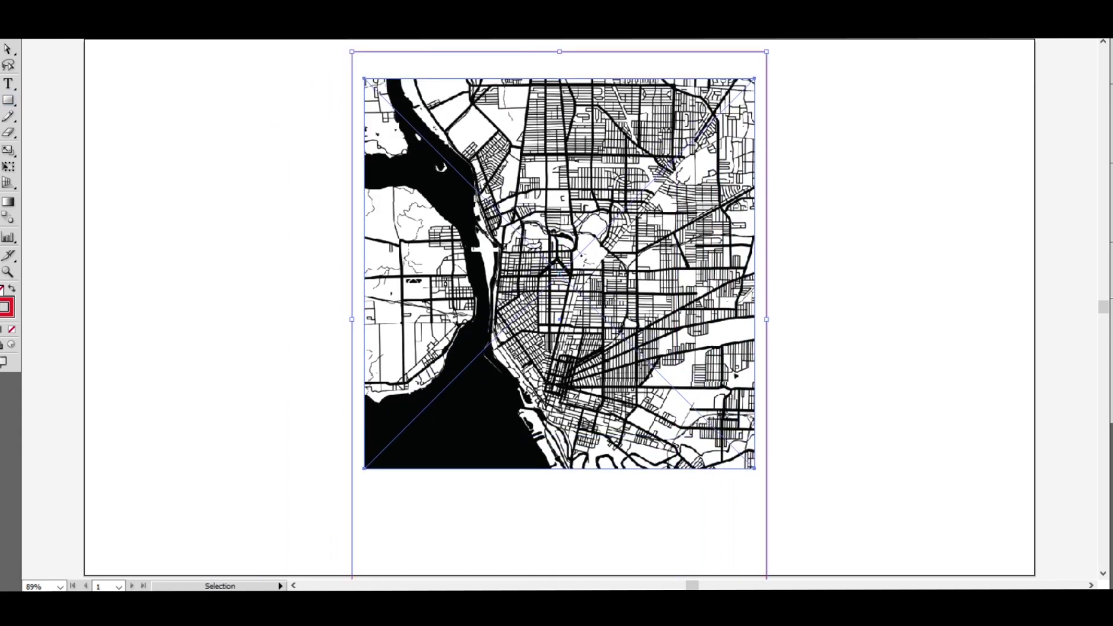
{"action": "left_click", "coordinate": [335, 149]}
{"action": "left_click", "coordinate": [481, 127]}
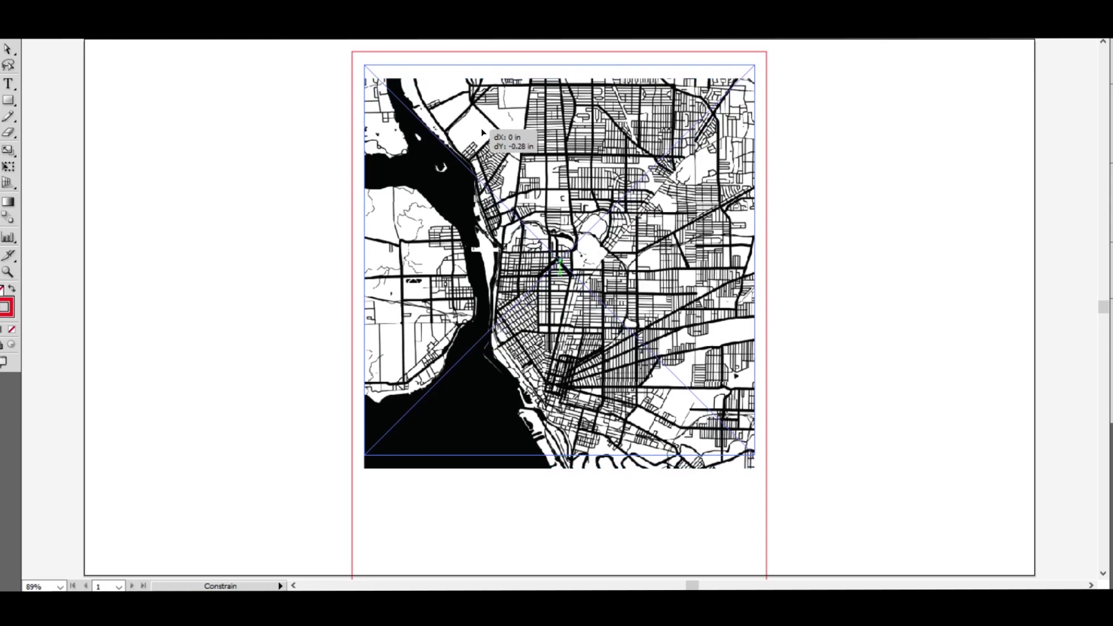
{"action": "left_click_drag", "start_coordinate": [481, 128], "coordinate": [481, 114]}
{"action": "left_click", "coordinate": [817, 168]}
{"action": "key", "text": "ctrl+a"}
{"action": "left_click_drag", "start_coordinate": [674, 353], "coordinate": [674, 346]}
{"action": "scroll", "coordinate": [839, 331], "scroll_direction": "down", "scroll_amount": 2}
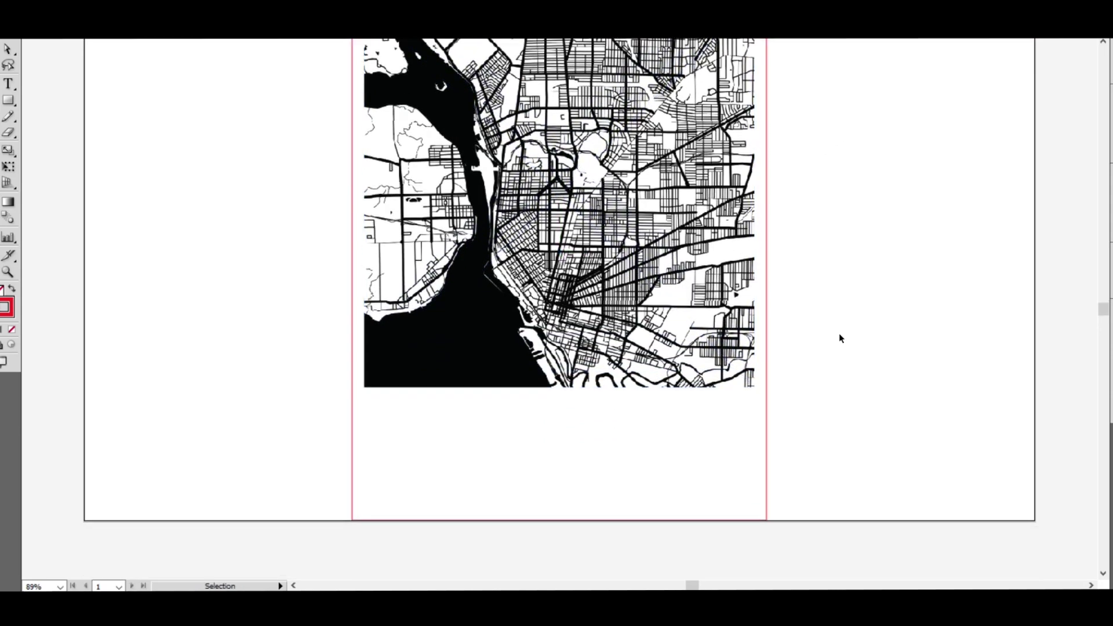
{"action": "scroll", "coordinate": [447, 410], "scroll_direction": "up", "scroll_amount": 3}
{"action": "scroll", "coordinate": [500, 531], "scroll_direction": "down", "scroll_amount": 2}
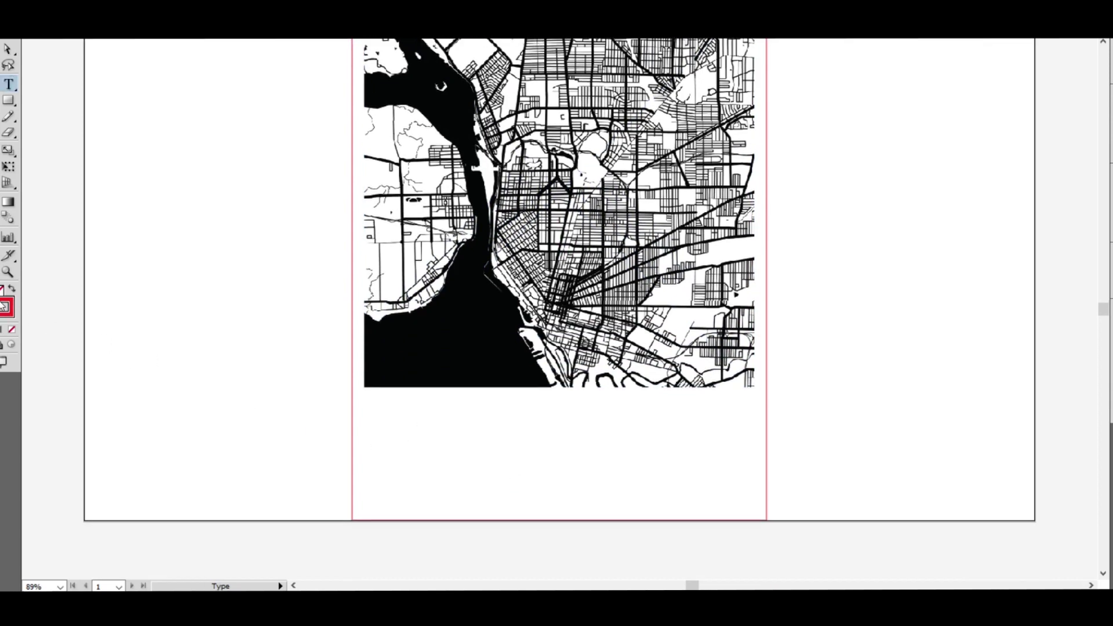
Set the colour to black fill with no stroke.
{"action": "key", "text": "F6"}
{"action": "left_click", "coordinate": [1097, 115]}
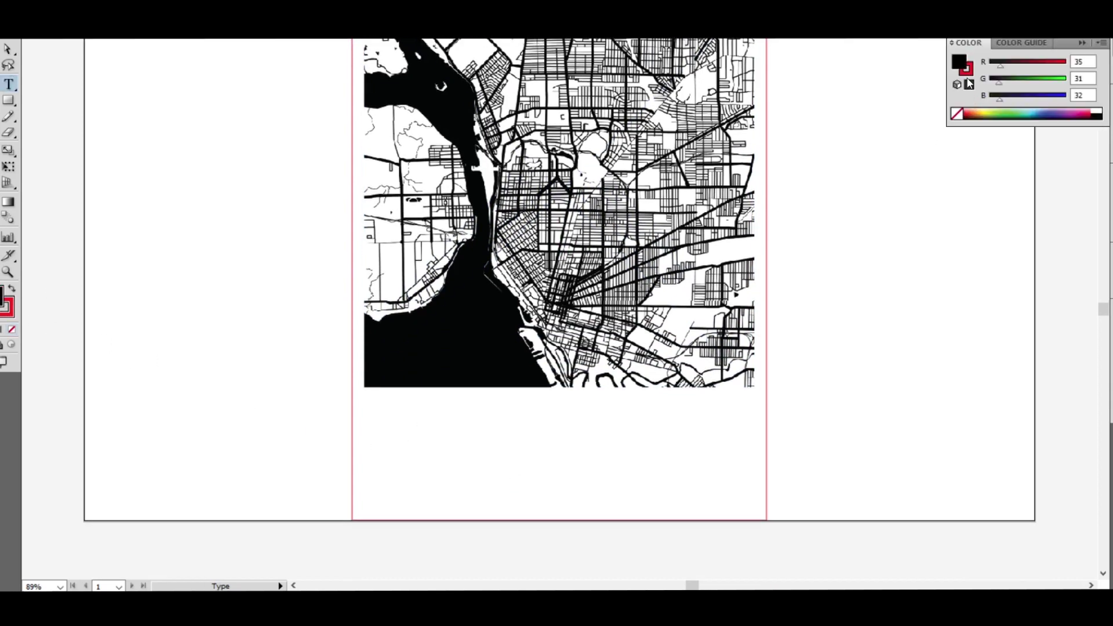
{"action": "key", "text": "x"}
{"action": "left_click", "coordinate": [954, 114]}
Type 'Buffalo New York' in a wide text area below the map, enlarged and centred.
{"action": "left_click_drag", "start_coordinate": [225, 401], "coordinate": [761, 499]}
{"action": "type", "text": "Buffalo"}
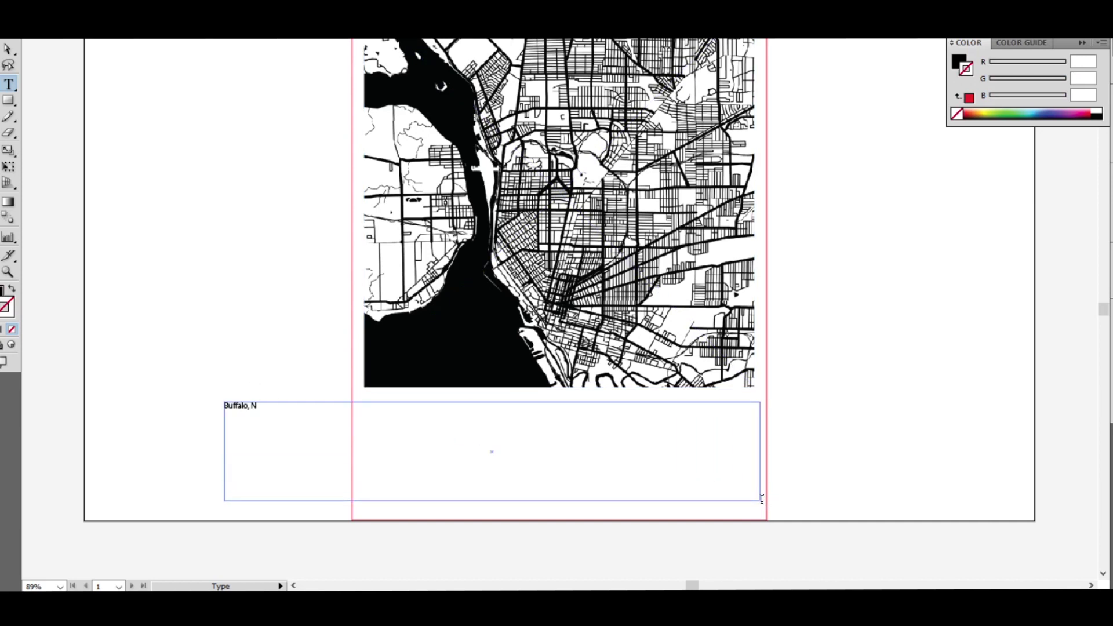
{"action": "key", "text": "ctrl+a"}
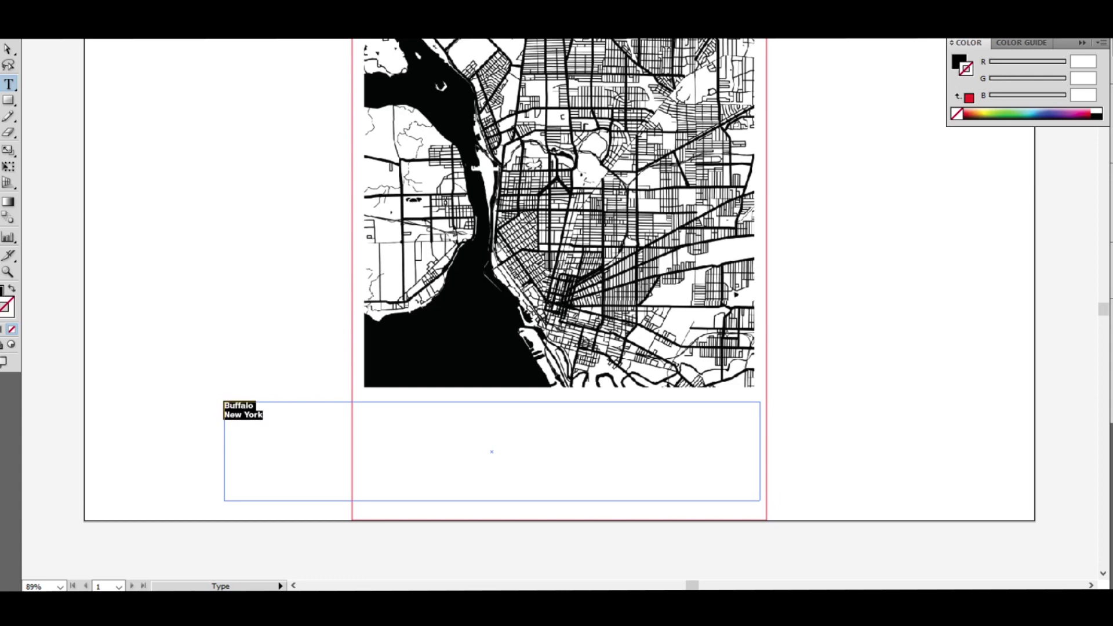
{"action": "key", "text": "ctrl+shift+period"}
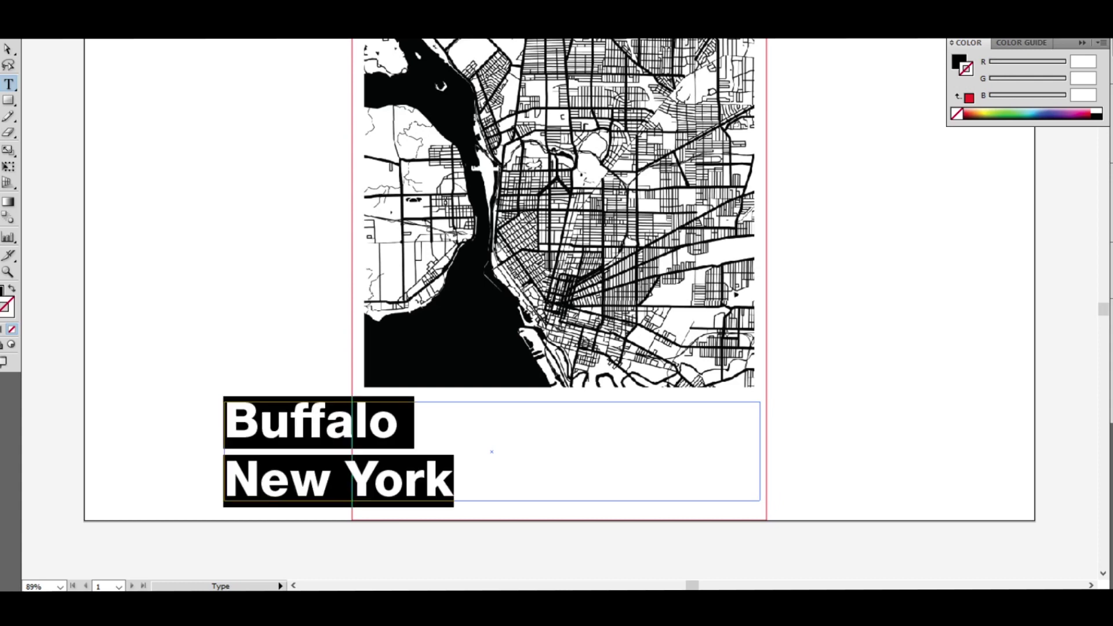
{"action": "key", "text": "ctrl+shift+c"}
{"action": "key", "text": "Escape"}
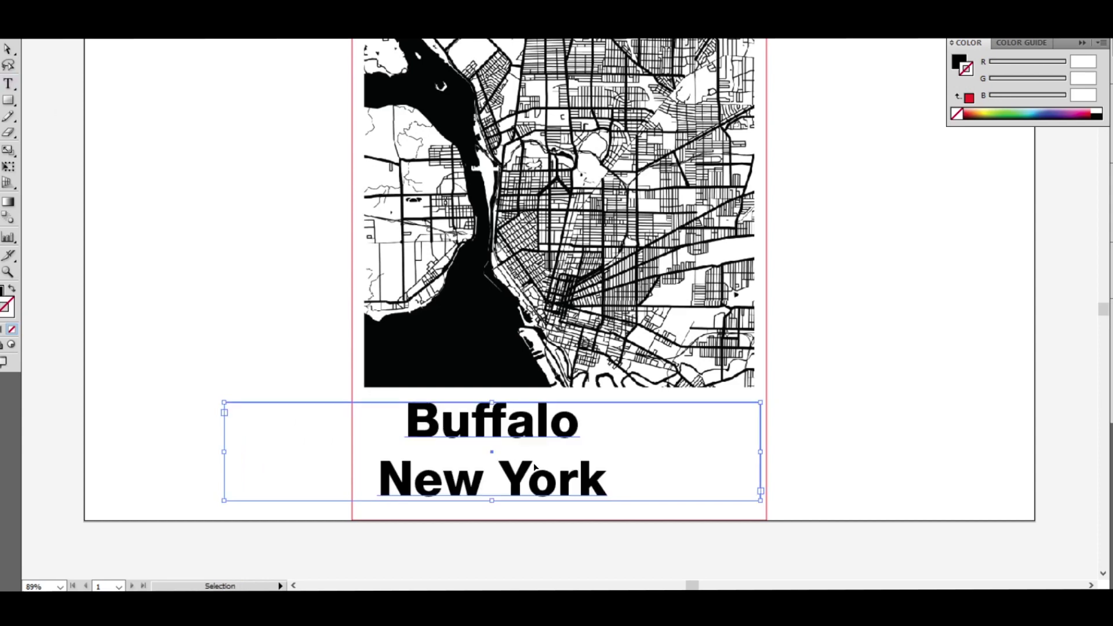
Reposition and narrow the label box so it sits centred beneath the map.
{"action": "left_click_drag", "start_coordinate": [534, 432], "coordinate": [584, 433]}
{"action": "left_click_drag", "start_coordinate": [278, 452], "coordinate": [354, 445]}
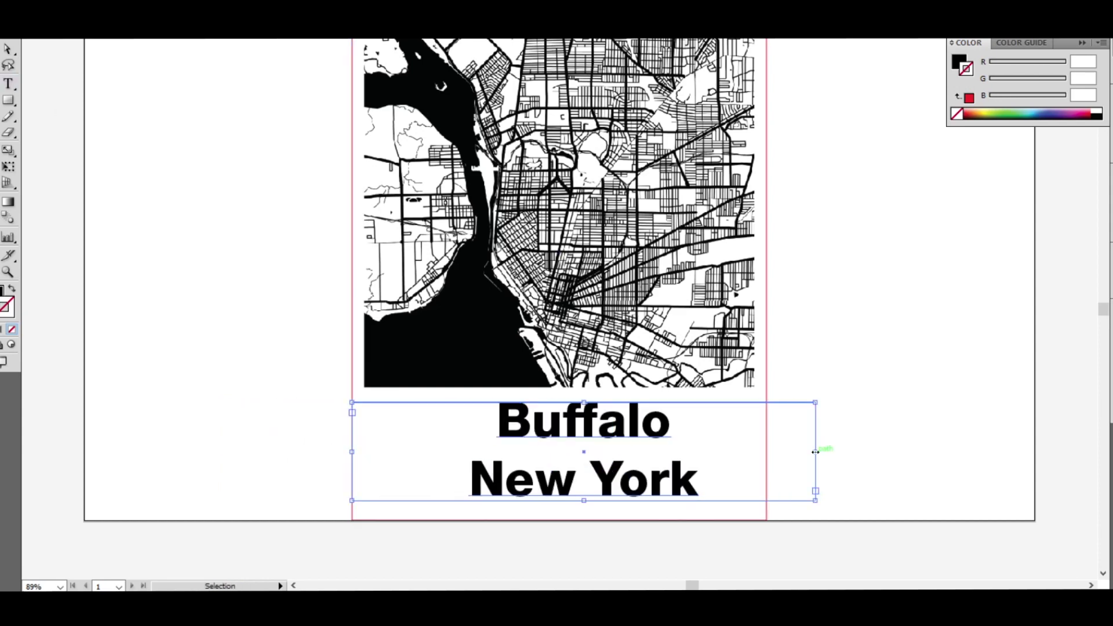
{"action": "left_click_drag", "start_coordinate": [817, 451], "coordinate": [768, 454]}
{"action": "scroll", "coordinate": [753, 435], "scroll_direction": "up", "scroll_amount": 3}
{"action": "left_click", "coordinate": [633, 306]}
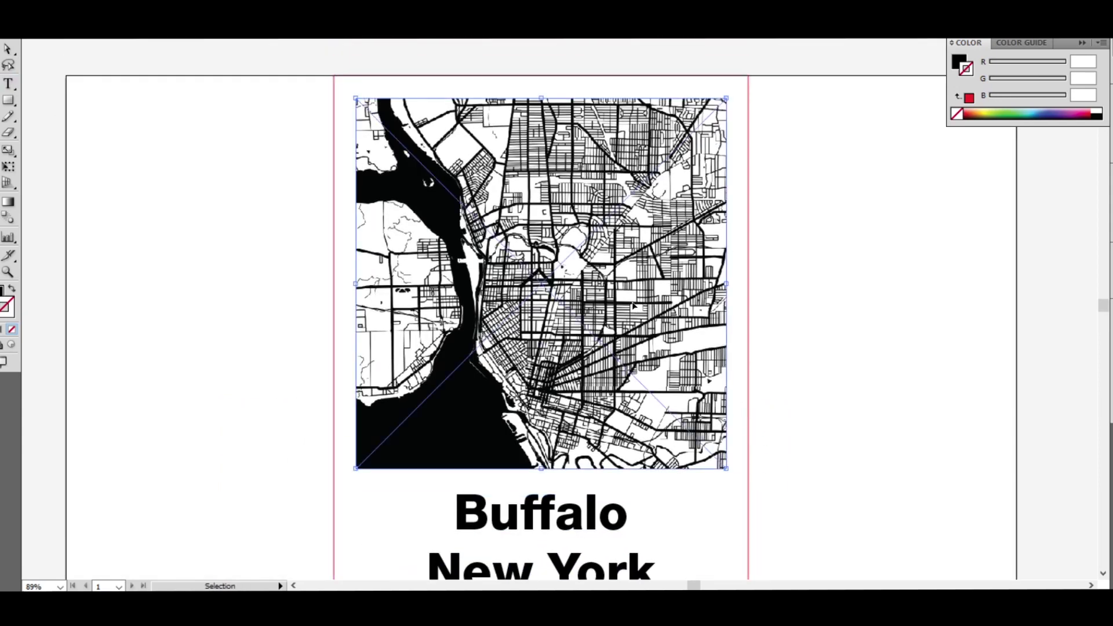
Draw a rectangle over the whole map, remove its fill and stroke it light blue.
{"action": "left_click_drag", "start_coordinate": [356, 99], "coordinate": [726, 468]}
{"action": "key", "text": "v"}
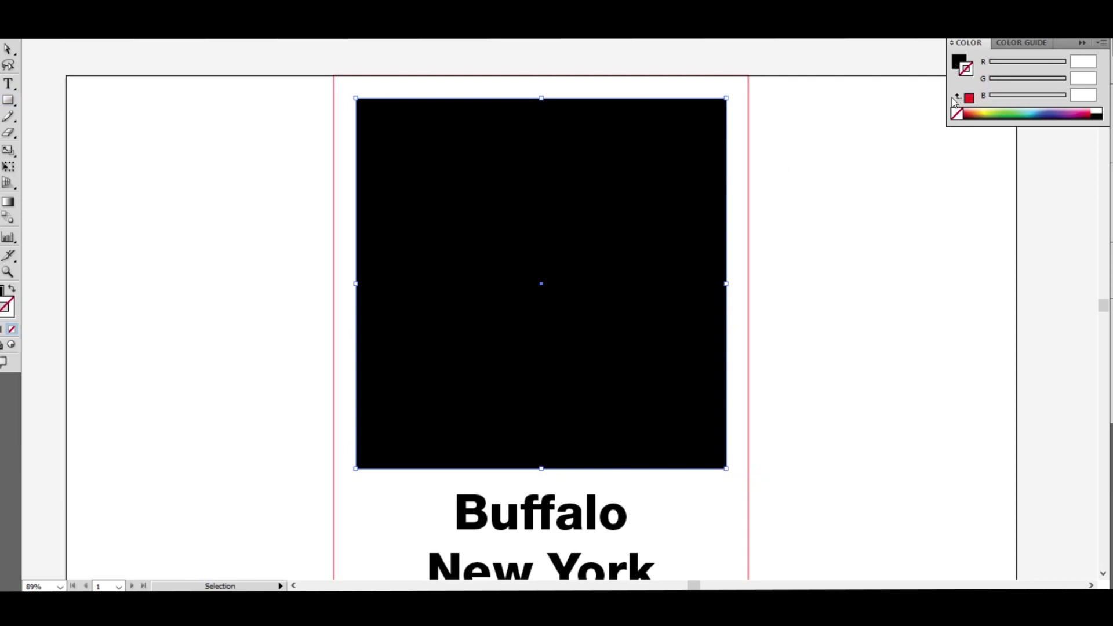
{"action": "left_click", "coordinate": [1093, 112]}
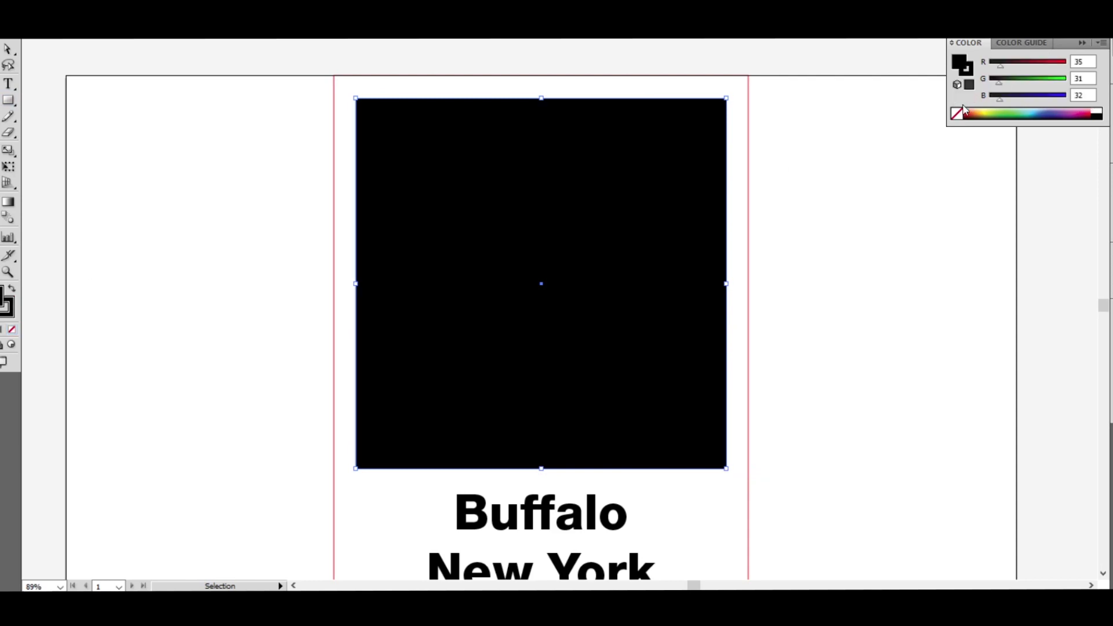
{"action": "left_click", "coordinate": [957, 113]}
{"action": "left_click", "coordinate": [968, 73]}
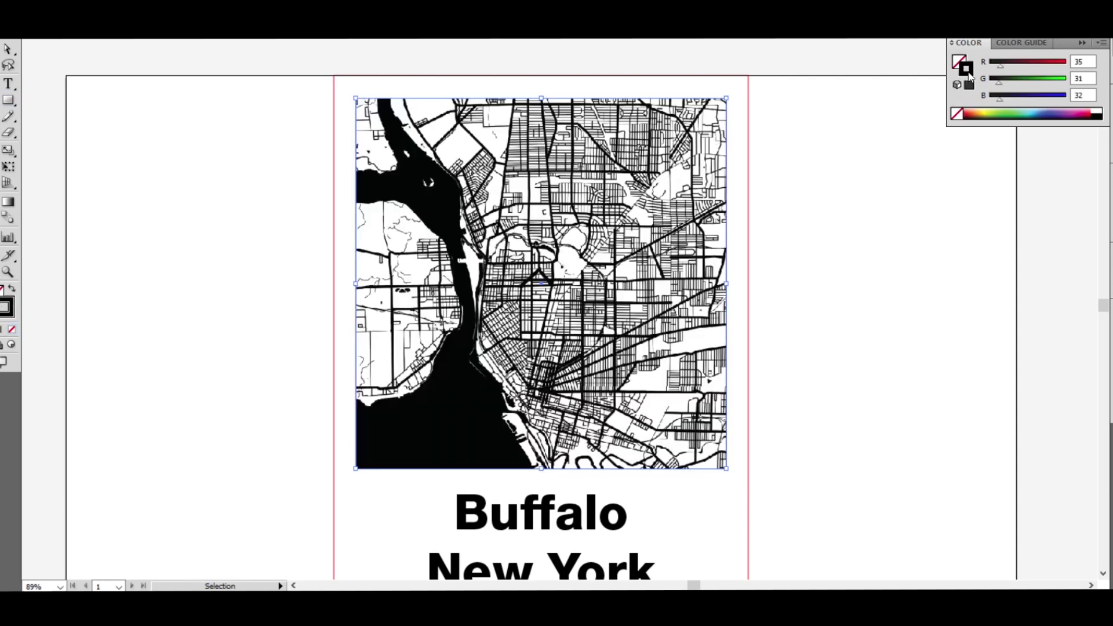
{"action": "left_click", "coordinate": [1041, 110]}
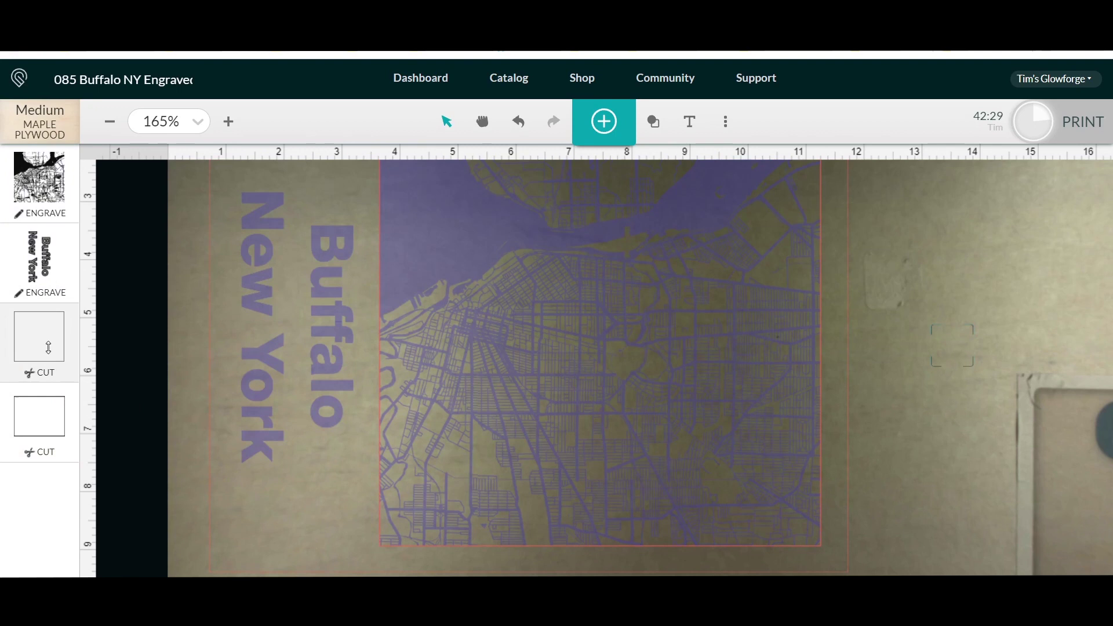
Set the border rectangle to a custom engrave at speed 300, power 65.
{"action": "left_click", "coordinate": [47, 345]}
{"action": "left_click", "coordinate": [152, 184]}
{"action": "left_click", "coordinate": [241, 171]}
{"action": "left_click", "coordinate": [220, 275]}
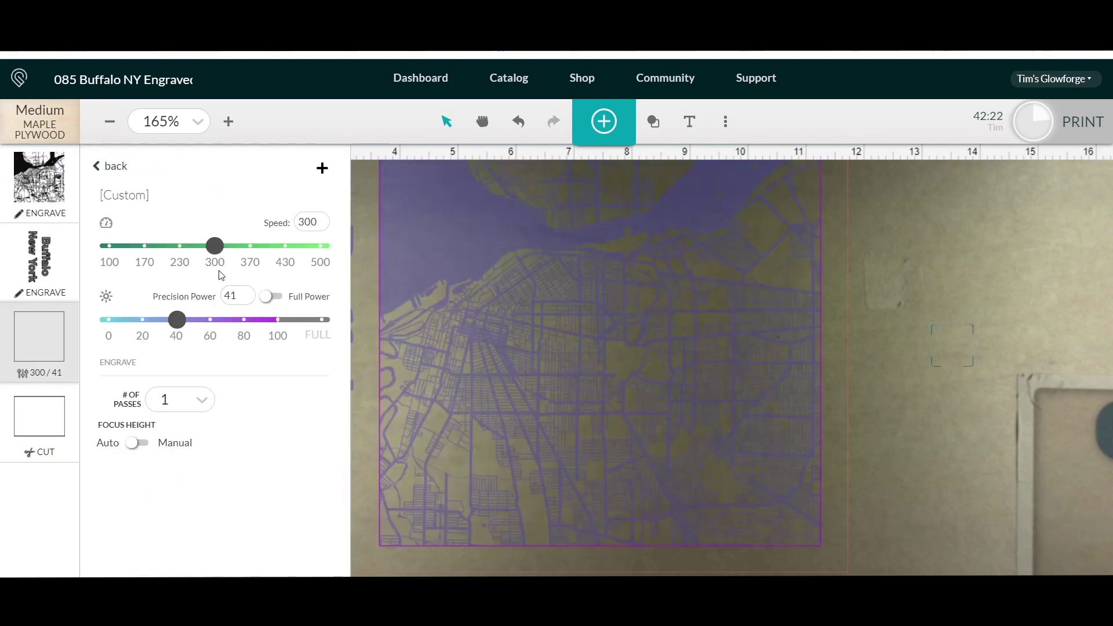
{"action": "key", "text": "Return"}
{"action": "left_click", "coordinate": [306, 222]}
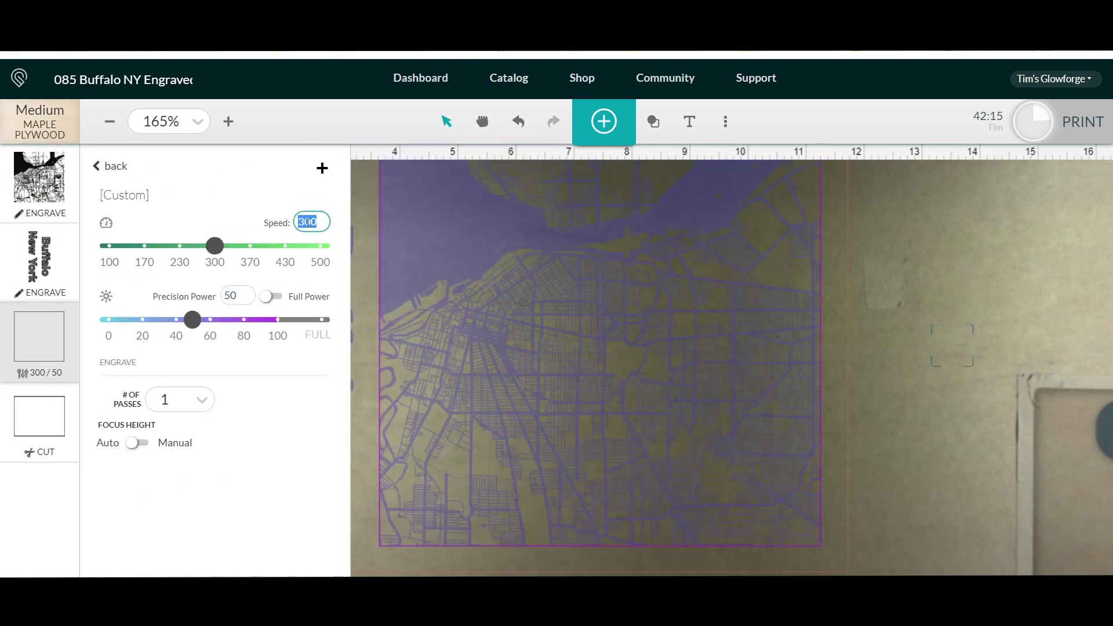
{"action": "double_click", "coordinate": [238, 296]}
{"action": "type", "text": "65"}
{"action": "key", "text": "Return"}
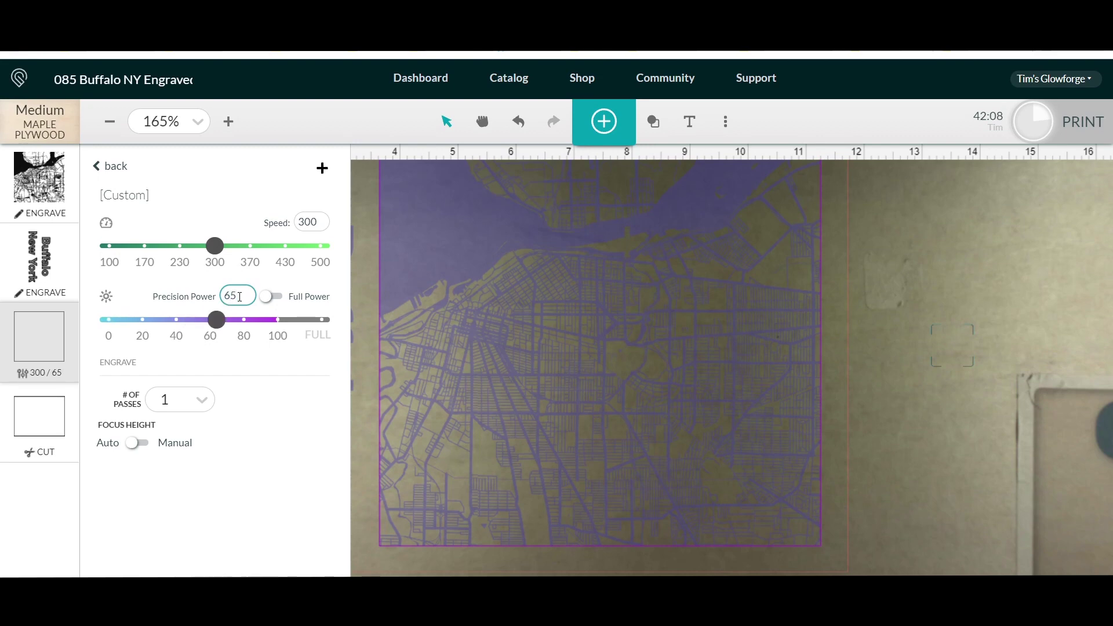
Engrave the map with Medium Maple Plywood, the label with Wood Engrave; switch the outline to custom cut.
{"action": "left_click", "coordinate": [48, 269]}
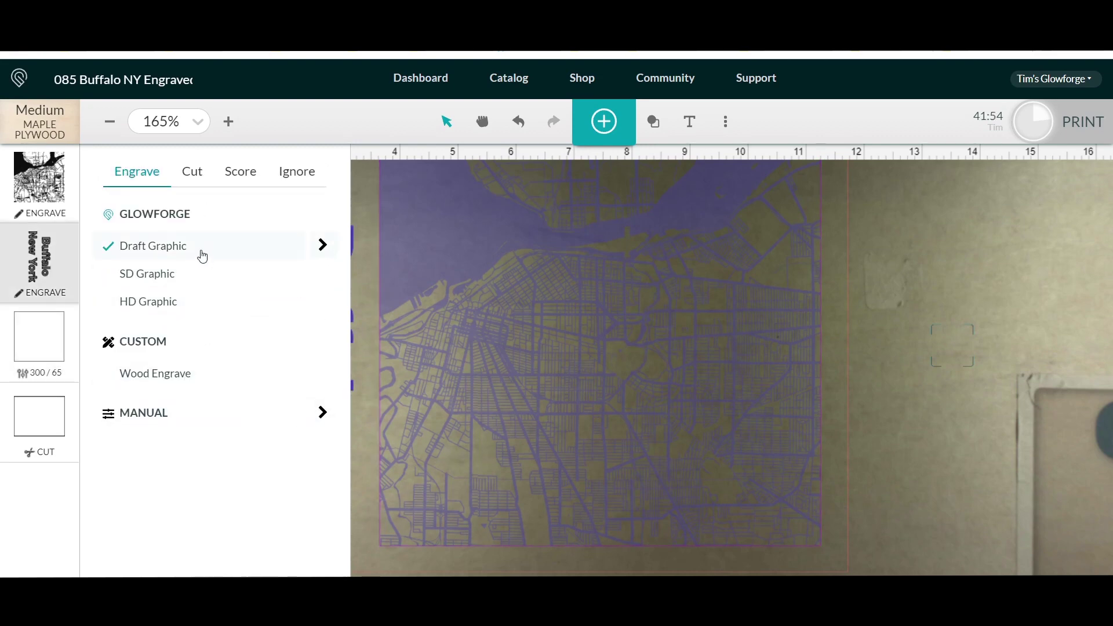
{"action": "left_click", "coordinate": [46, 169]}
{"action": "left_click", "coordinate": [202, 542]}
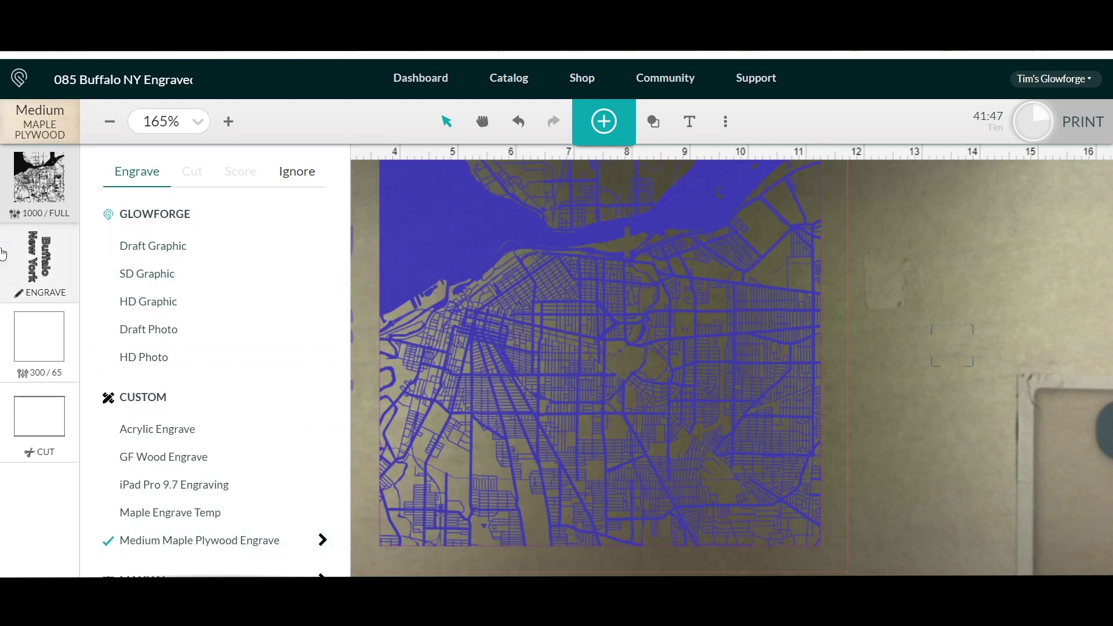
{"action": "left_click", "coordinate": [45, 269]}
{"action": "left_click", "coordinate": [255, 382]}
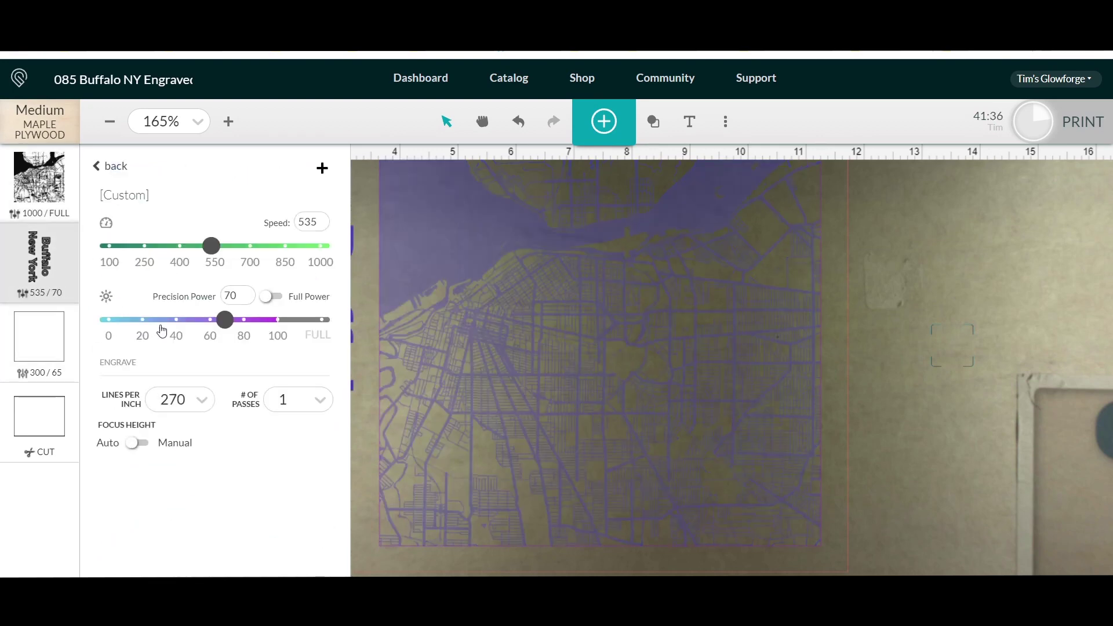
{"action": "left_click", "coordinate": [111, 166]}
{"action": "left_click", "coordinate": [27, 430]}
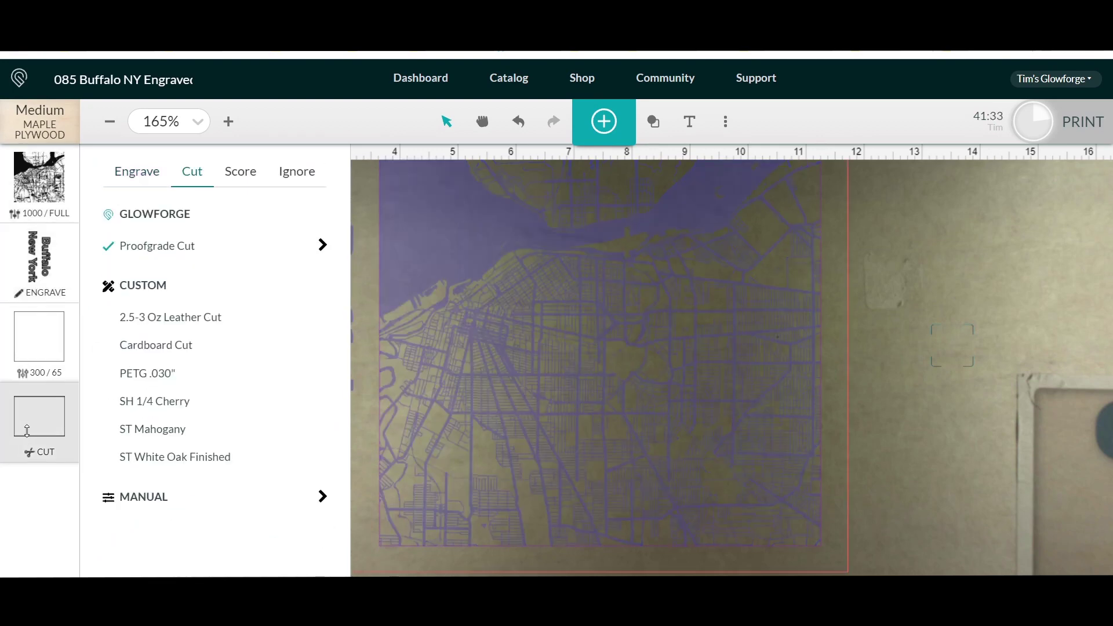
{"action": "left_click", "coordinate": [305, 248]}
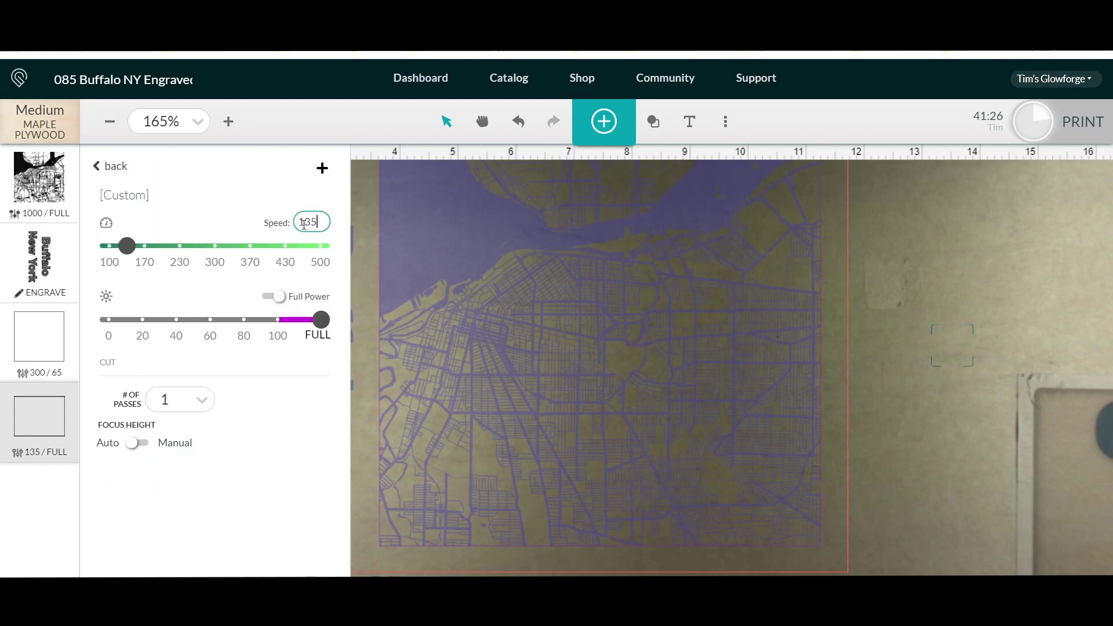